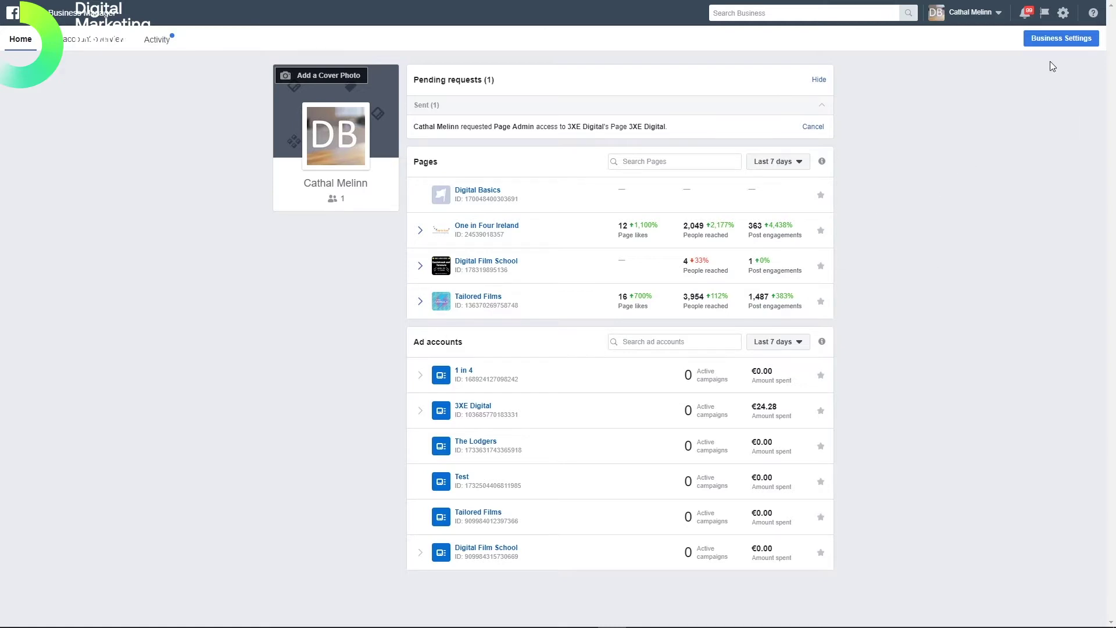
# Open a new ad account form from the business's ad account settings and check which businesses it can advertise on behalf of
pyautogui.click(1056, 45)
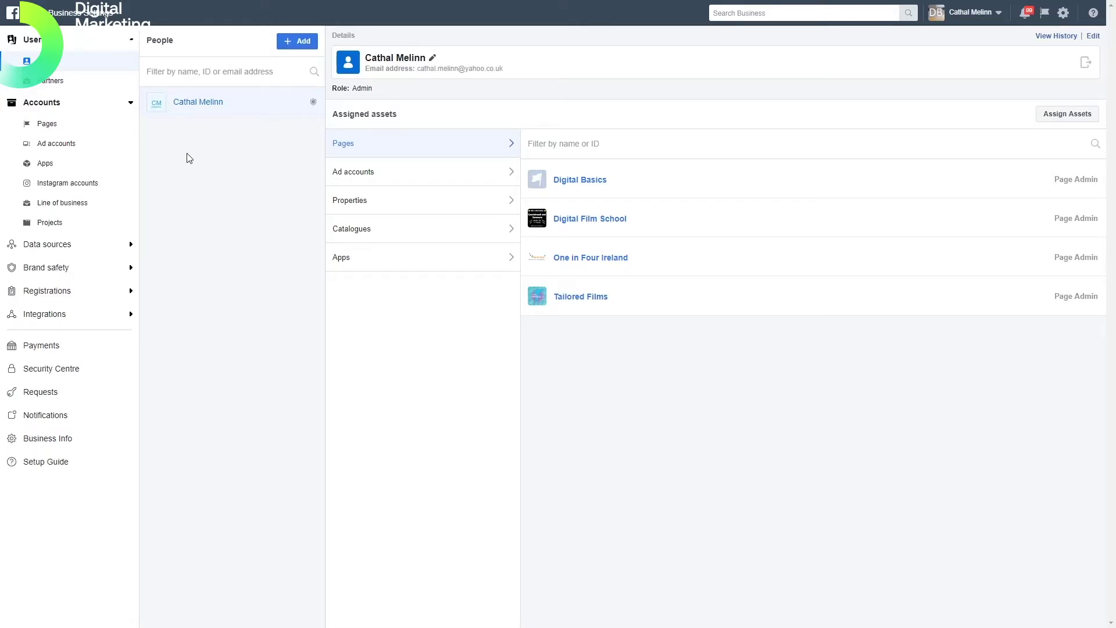
pyautogui.click(60, 147)
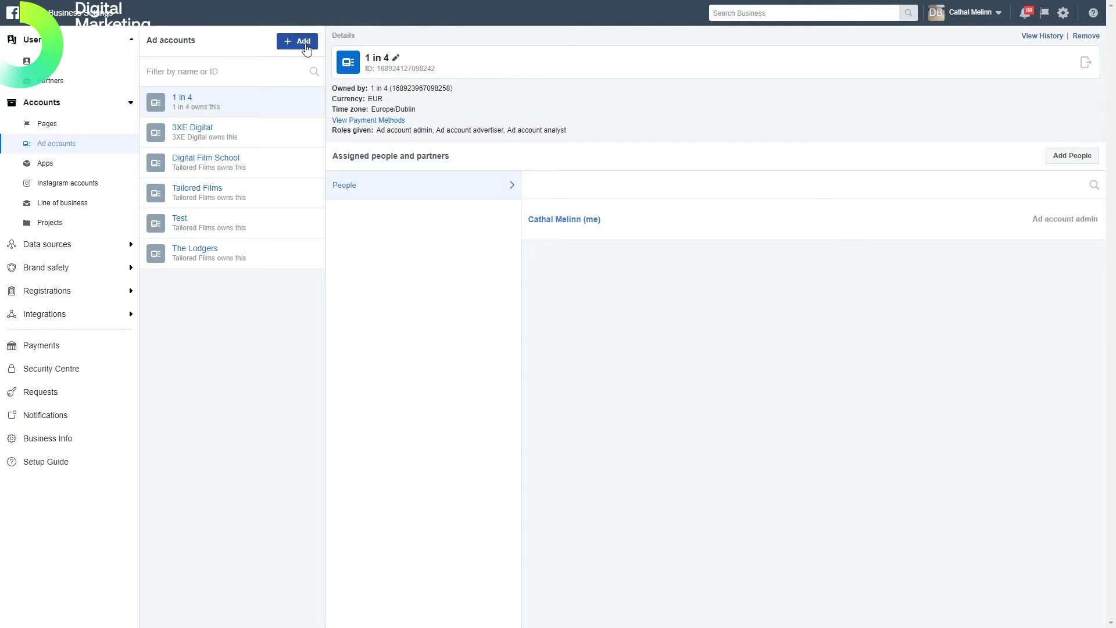
pyautogui.click(303, 42)
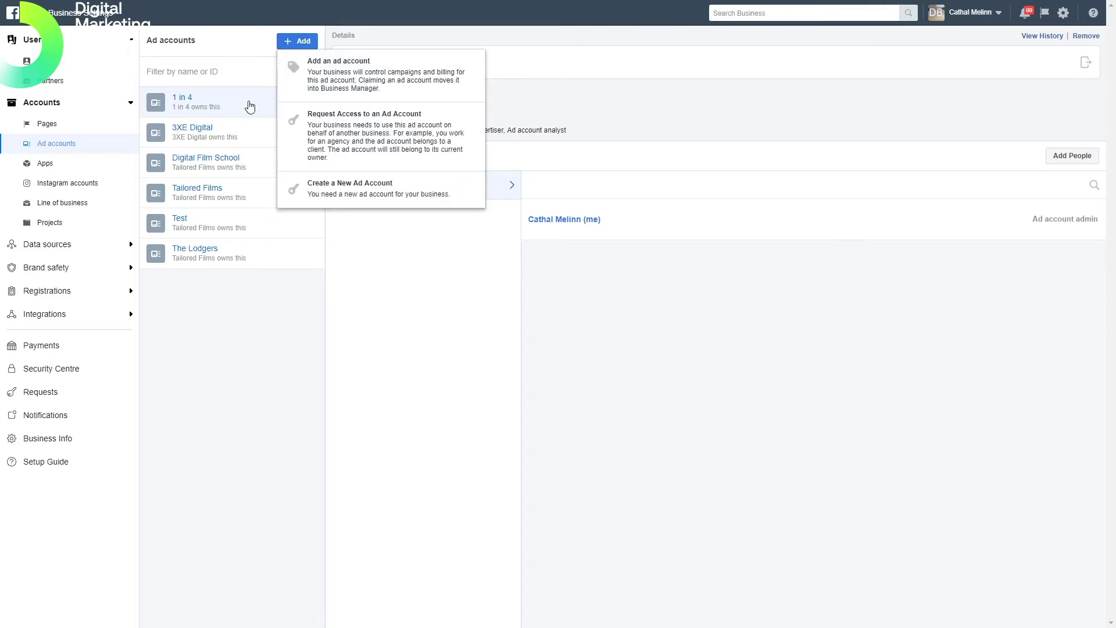
pyautogui.click(348, 192)
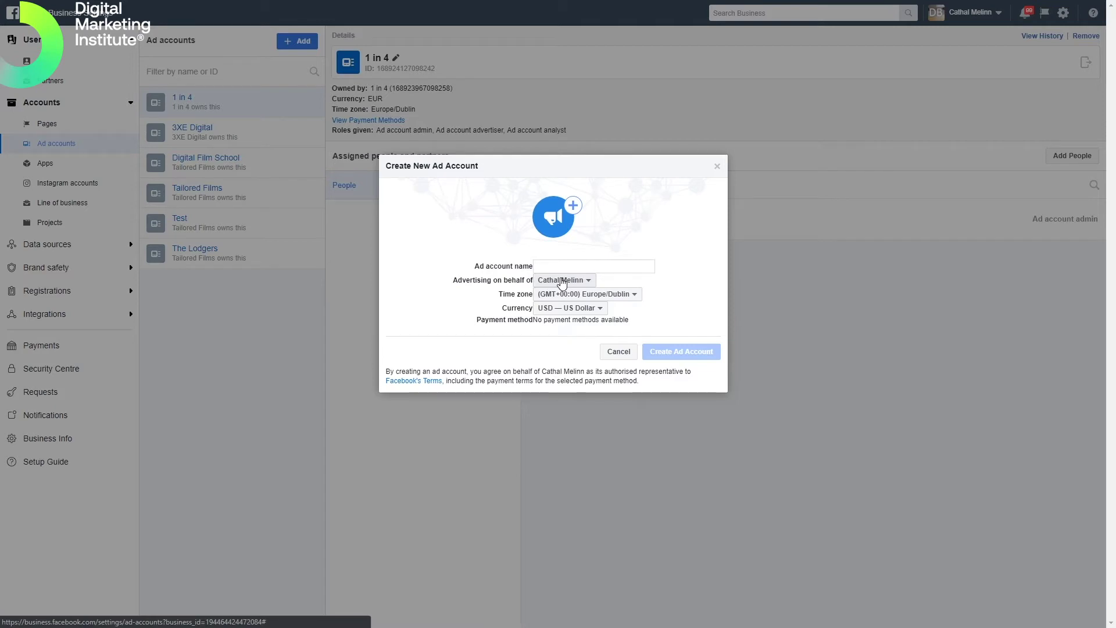
pyautogui.click(561, 282)
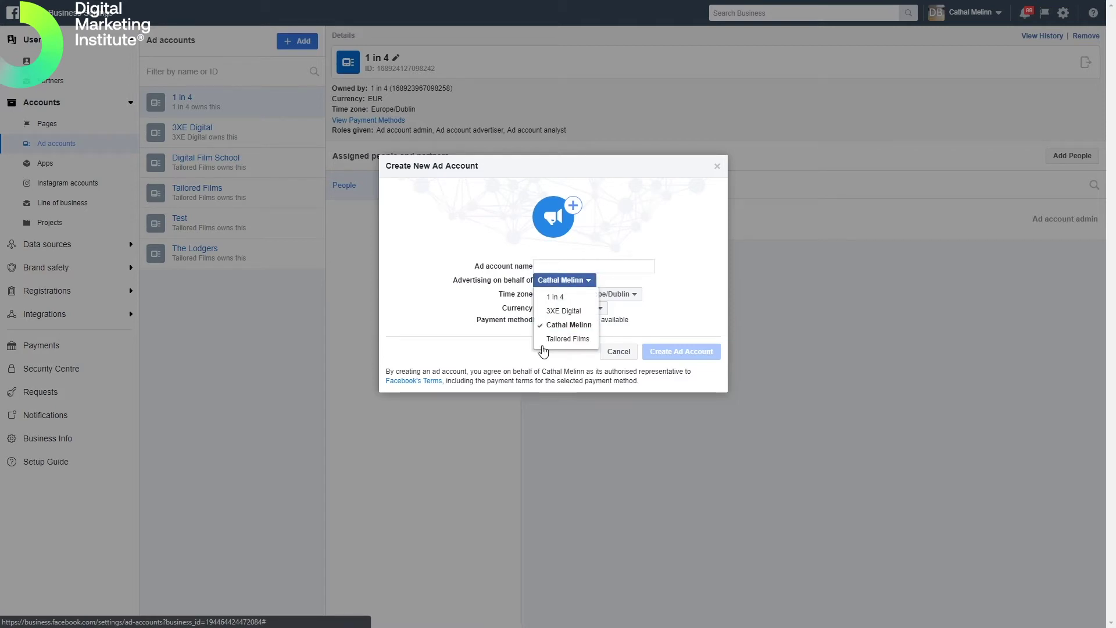
pyautogui.click(558, 281)
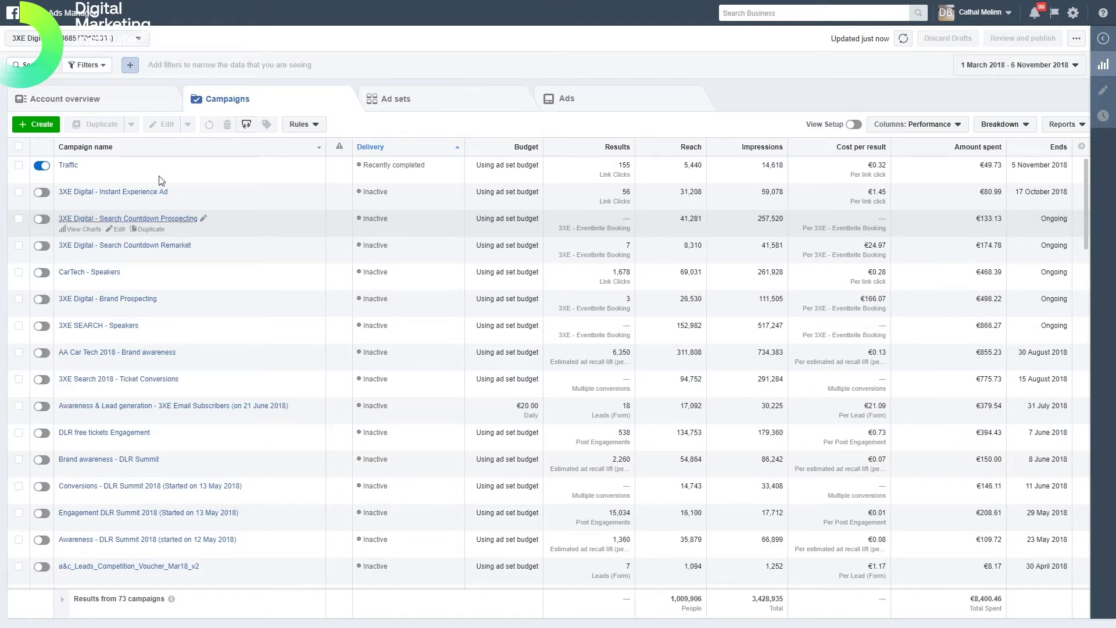
# In Ads Manager, start creating a new campaign and look through the ad accounts available for it
pyautogui.click(31, 123)
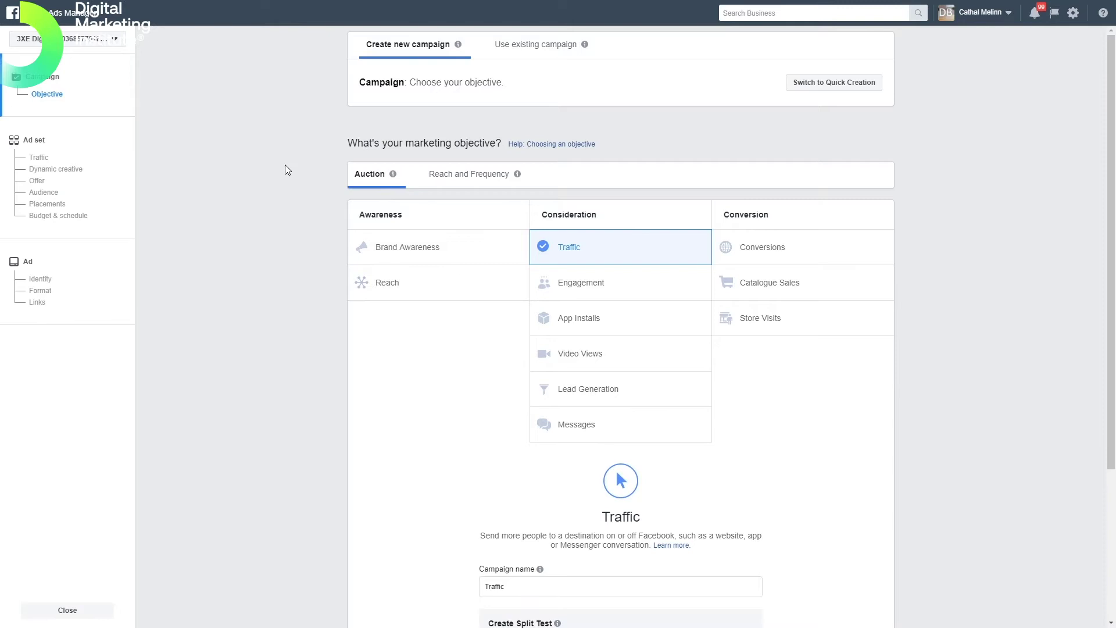
pyautogui.click(102, 42)
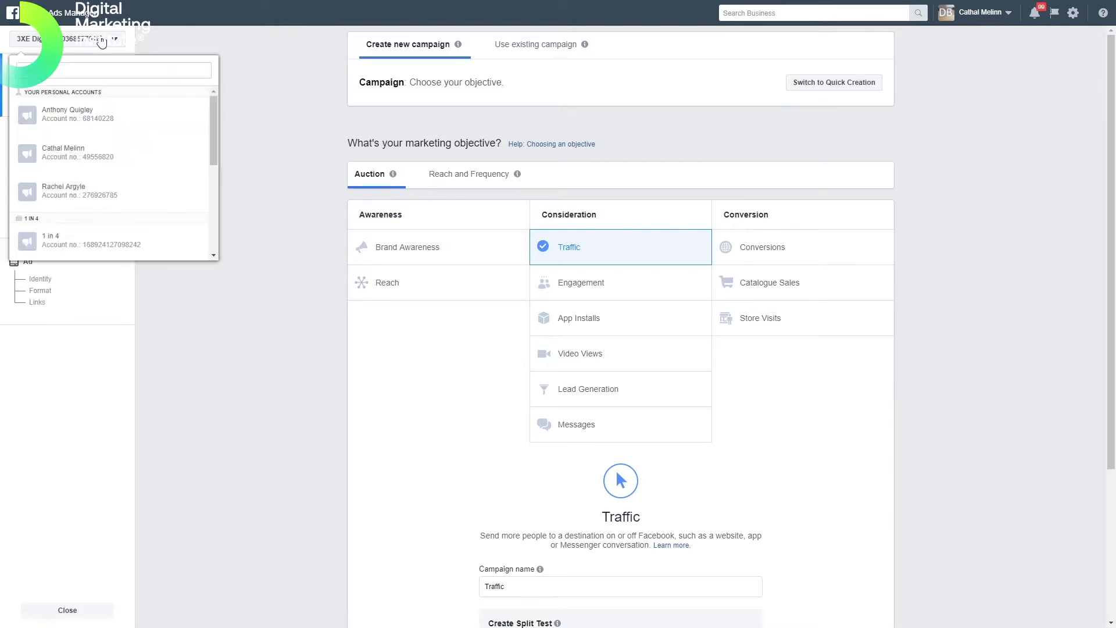
pyautogui.click(271, 96)
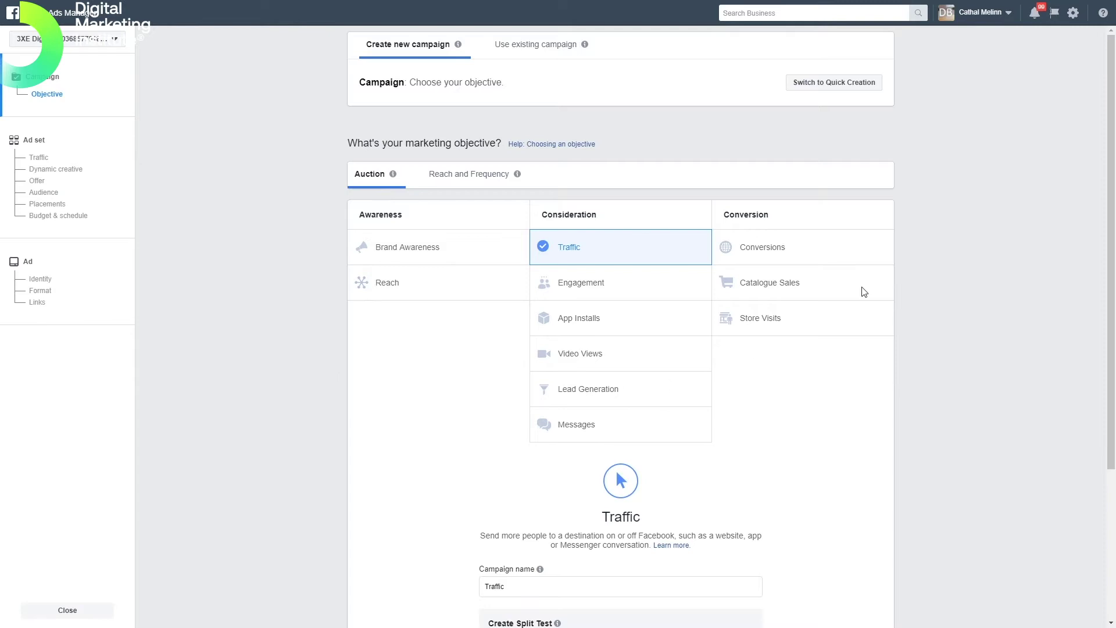
# Choose Traffic as the campaign's marketing objective and continue to the ad set setup
pyautogui.scroll(-1, 760, 247)
pyautogui.moveTo(416, 227)
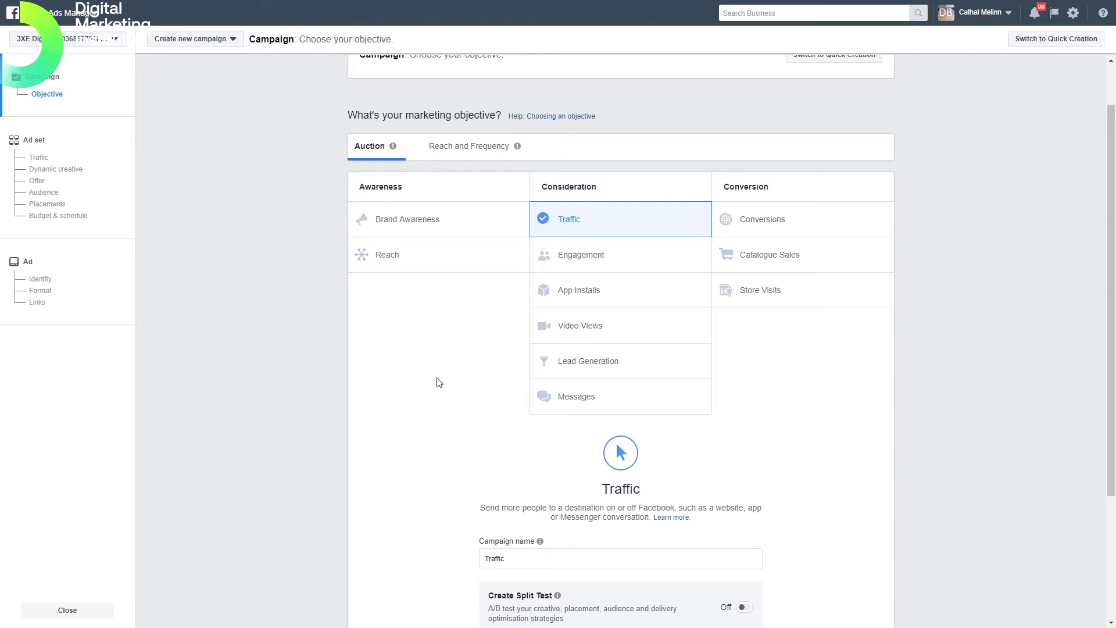
pyautogui.click(578, 217)
pyautogui.click(52, 302)
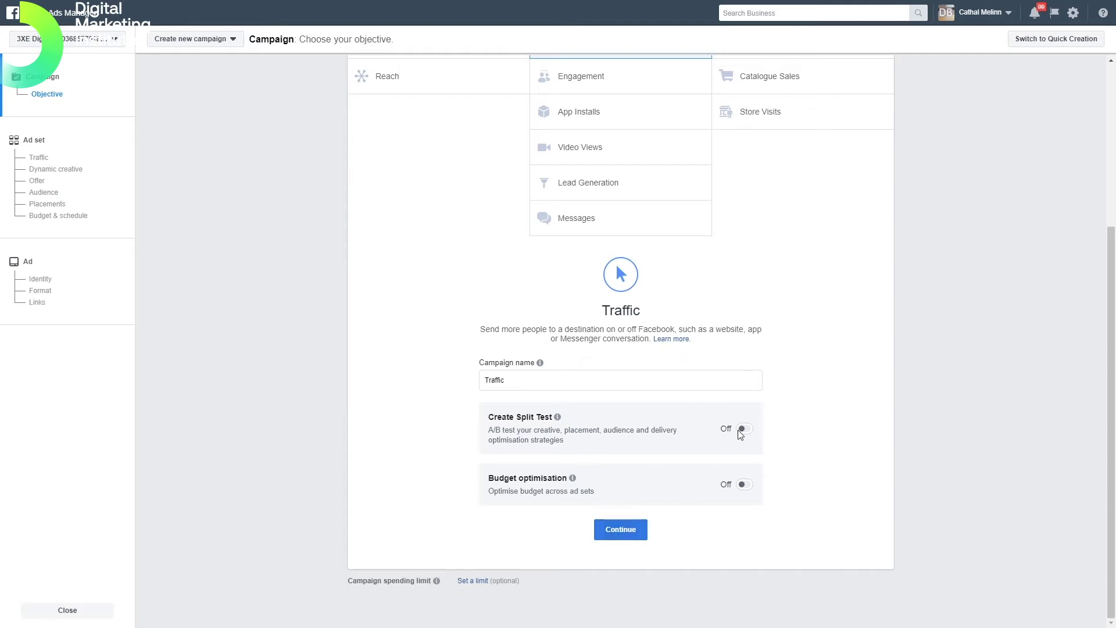
pyautogui.click(647, 526)
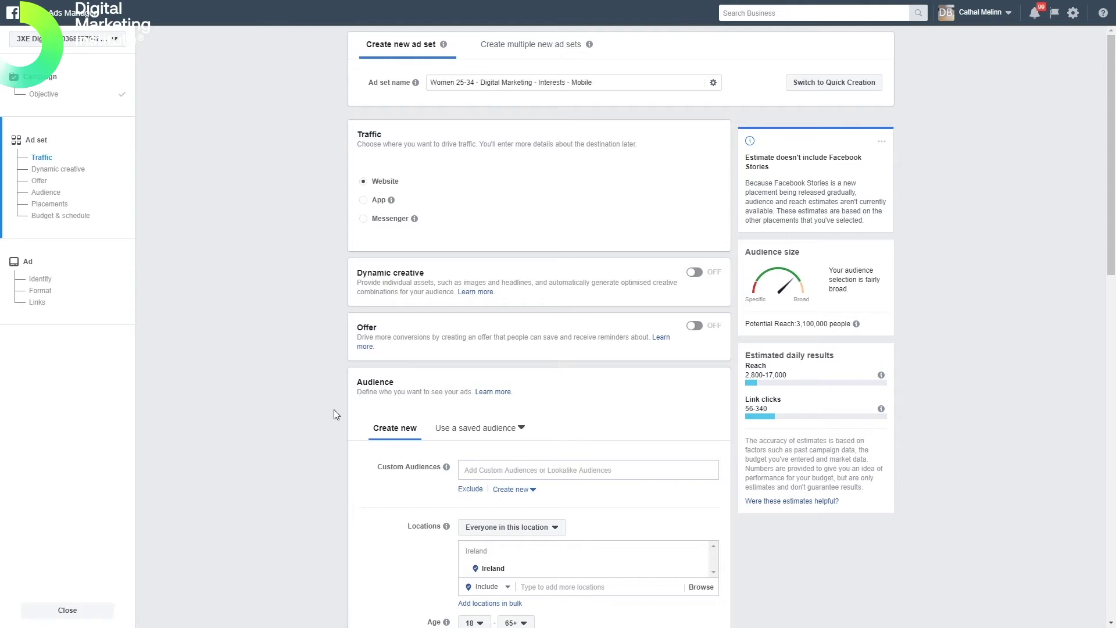
# Limit the ad set's audience to women aged 25 to 34
pyautogui.scroll(-3, 332, 435)
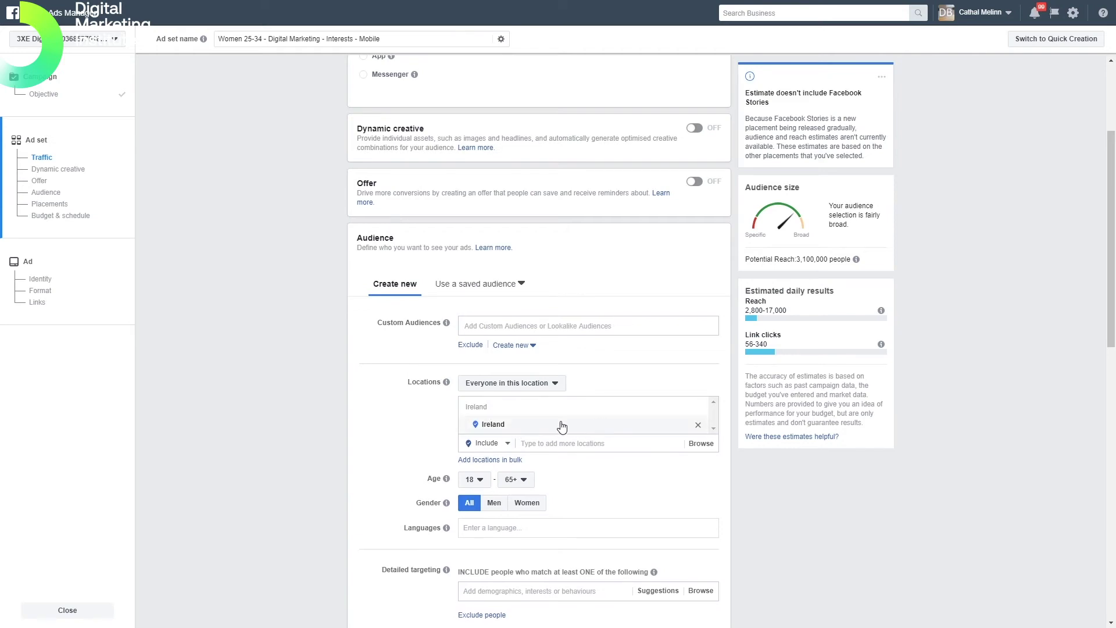
pyautogui.click(479, 486)
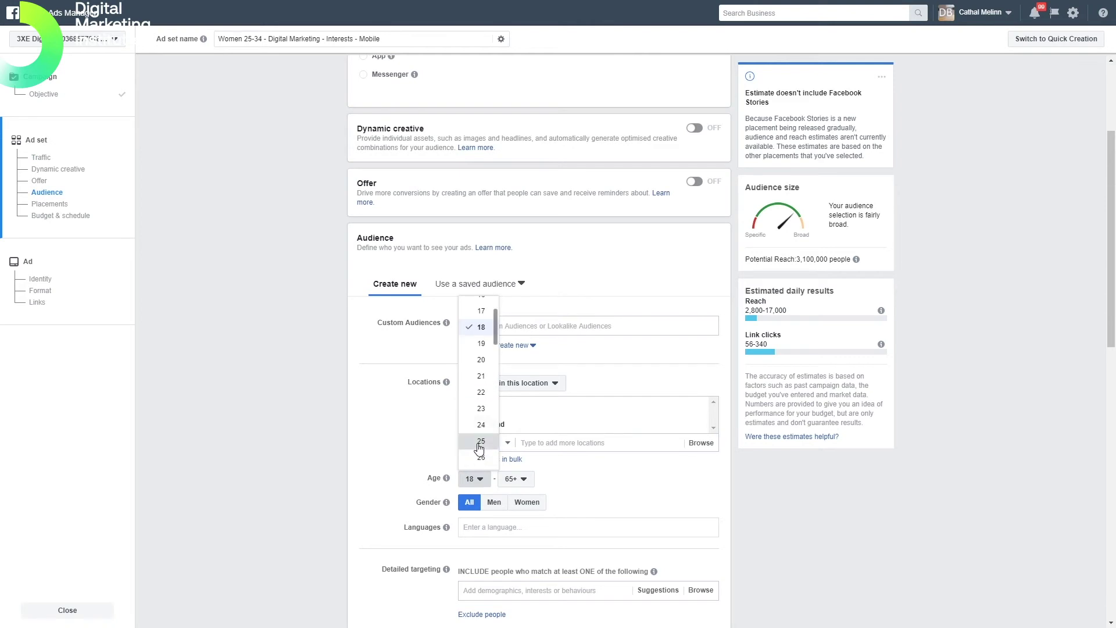
pyautogui.click(481, 442)
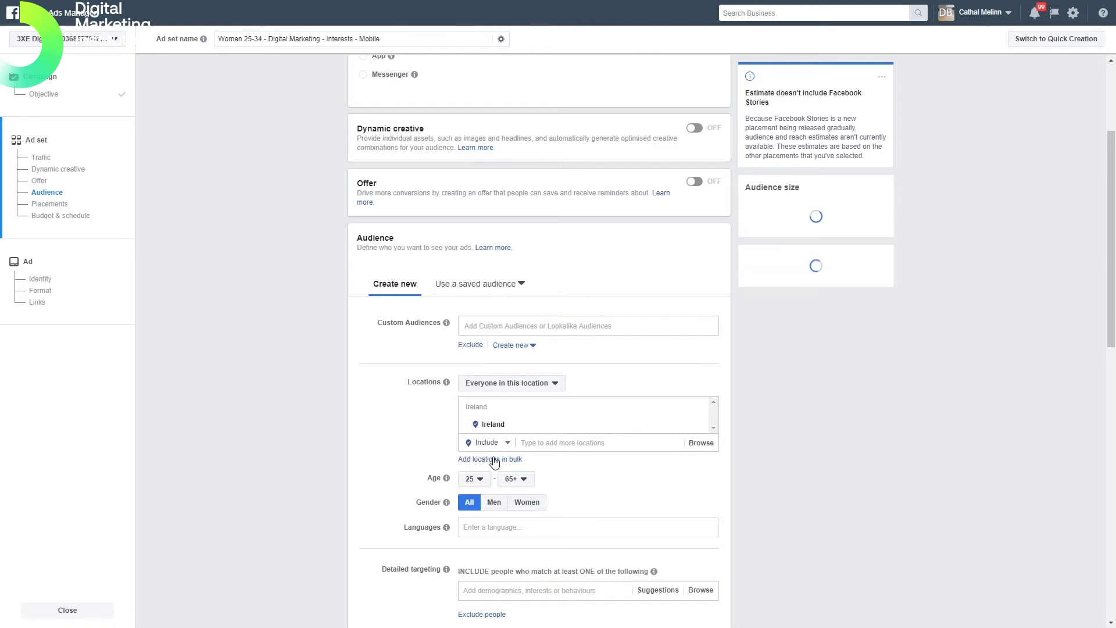
pyautogui.click(515, 480)
pyautogui.scroll(5, 523, 414)
pyautogui.scroll(3, 527, 380)
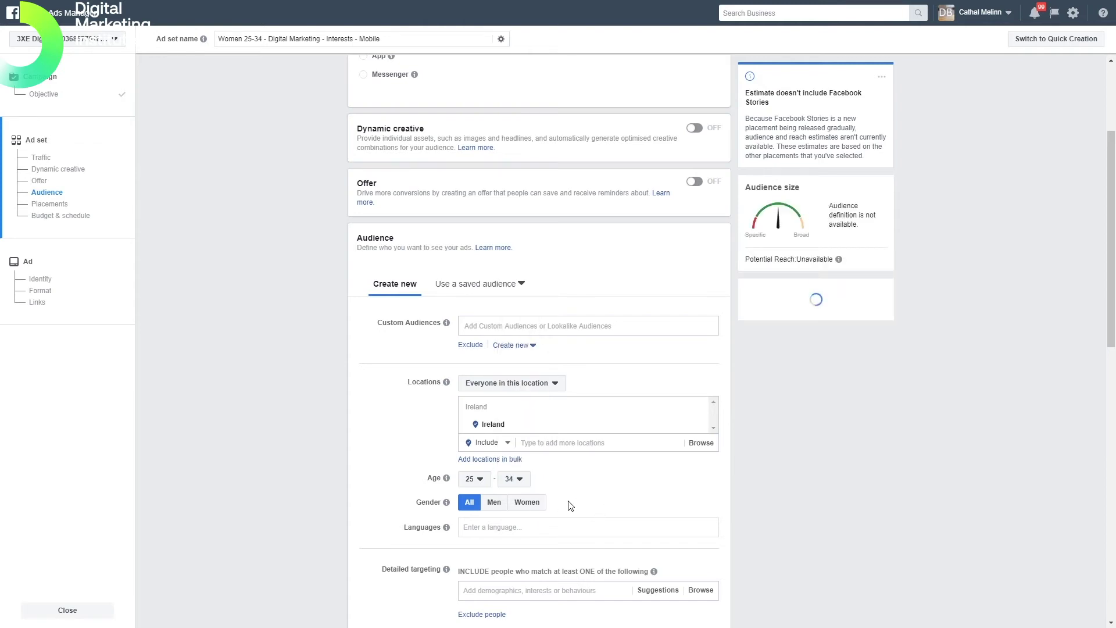
pyautogui.click(532, 502)
# Add the interests Pay per click, Digital marketing, Search engine optimisation and Social media to the audience's detailed targeting
pyautogui.scroll(-1, 582, 512)
pyautogui.scroll(-3, 521, 516)
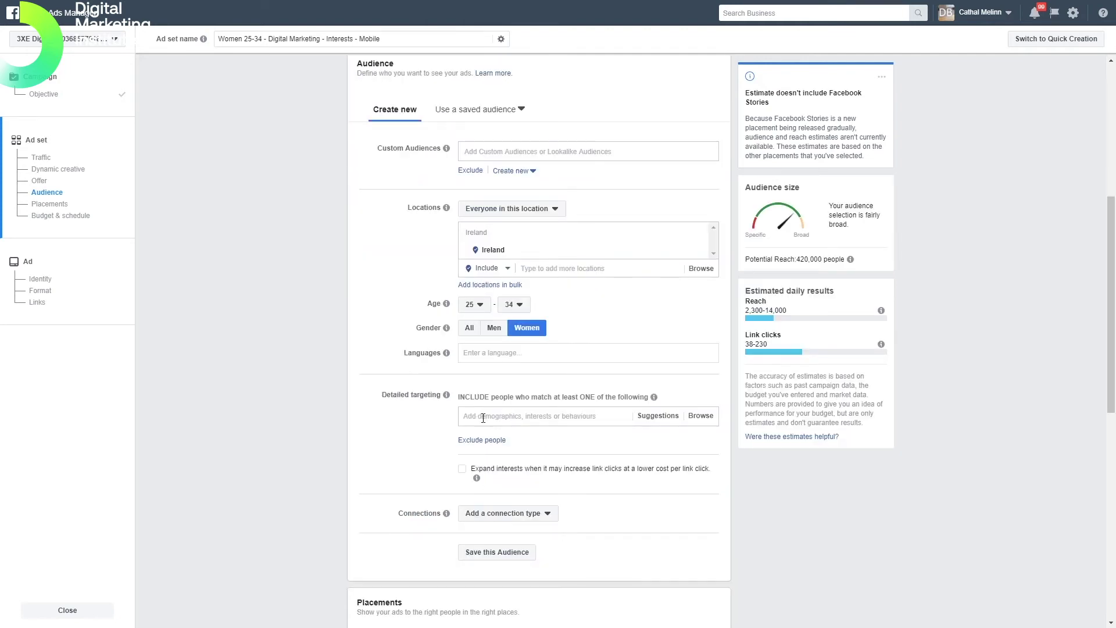
pyautogui.click(701, 416)
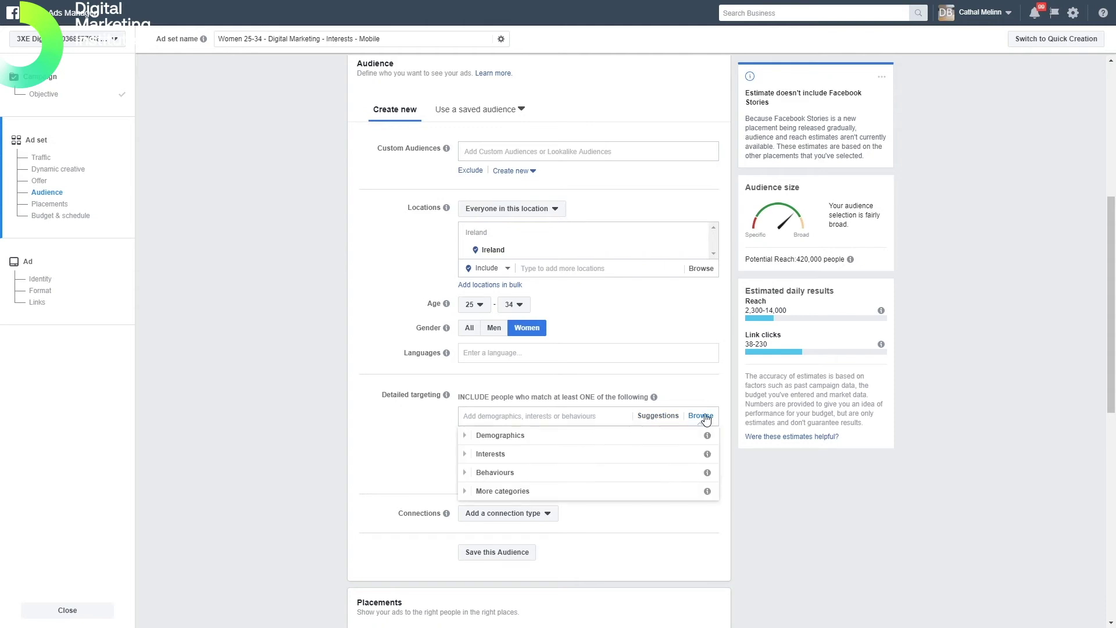
pyautogui.click(492, 416)
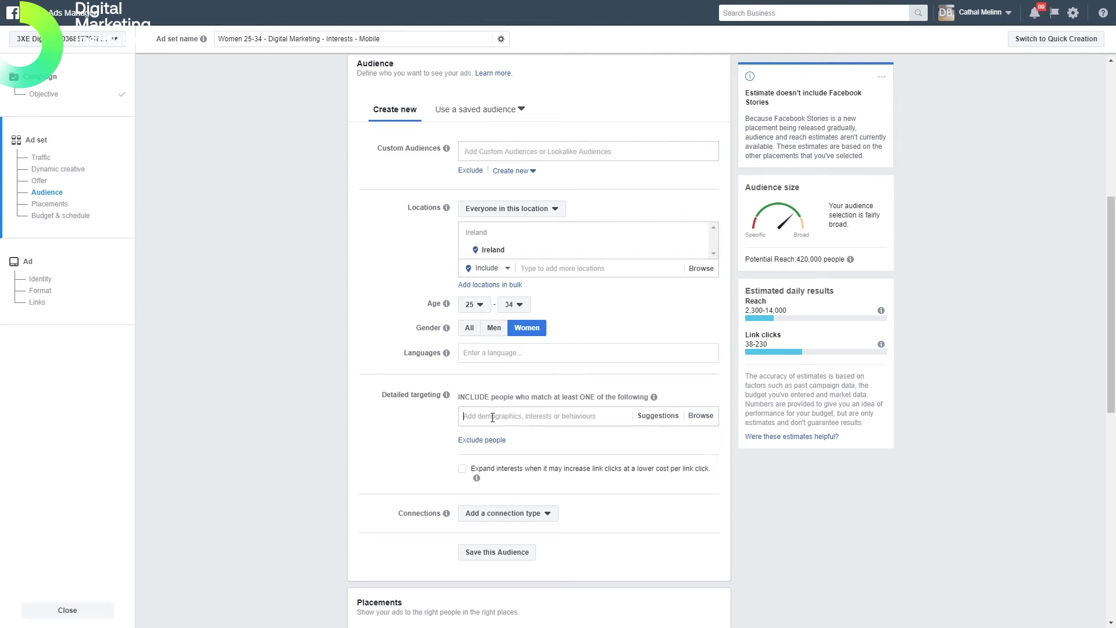
pyautogui.write('d')
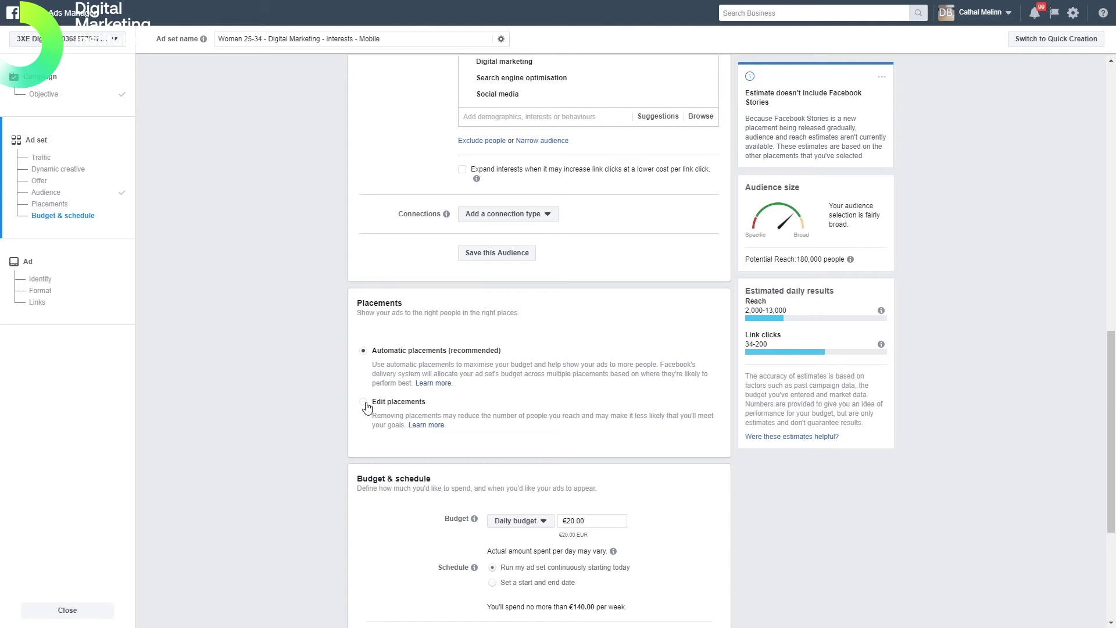
# Switch the ad set to manually edited placements and restrict the device types to Mobile
pyautogui.click(364, 402)
pyautogui.scroll(-3, 561, 395)
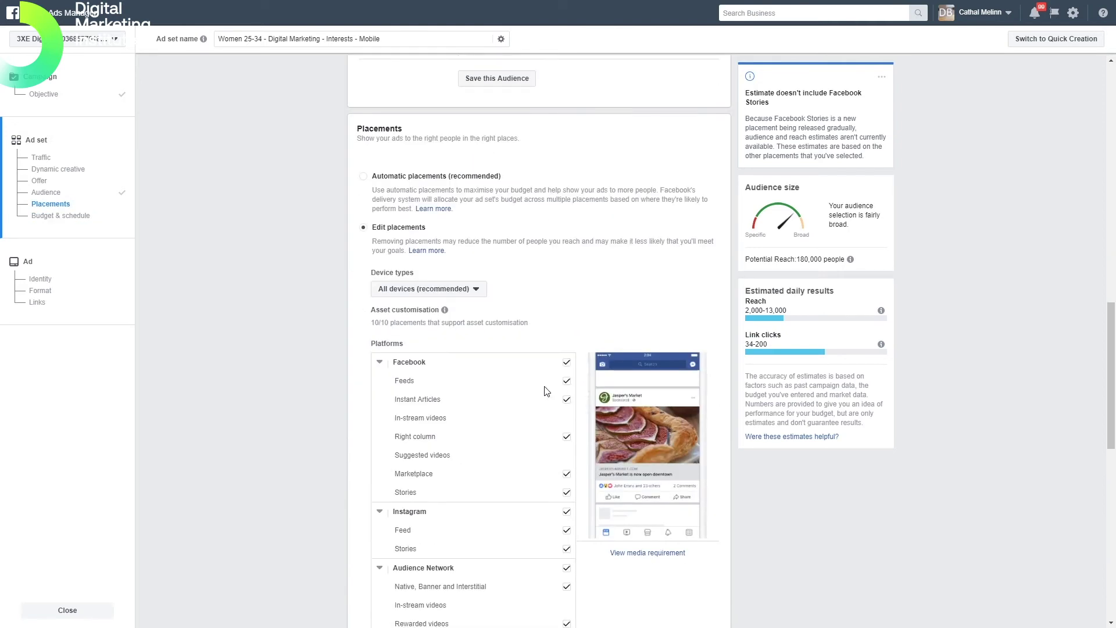
pyautogui.click(443, 292)
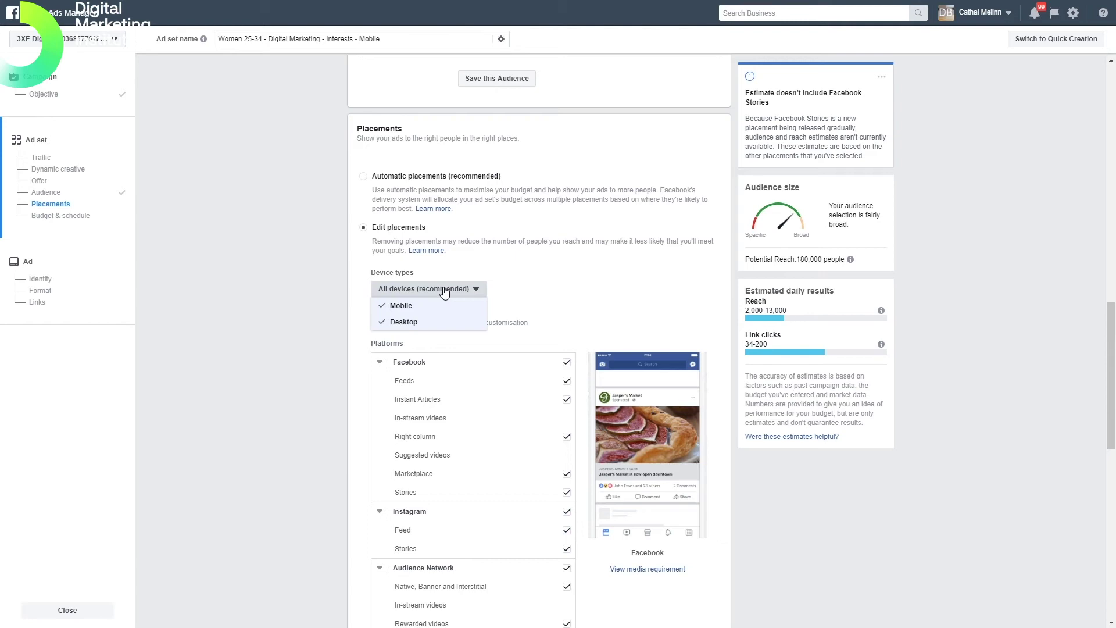
pyautogui.click(393, 324)
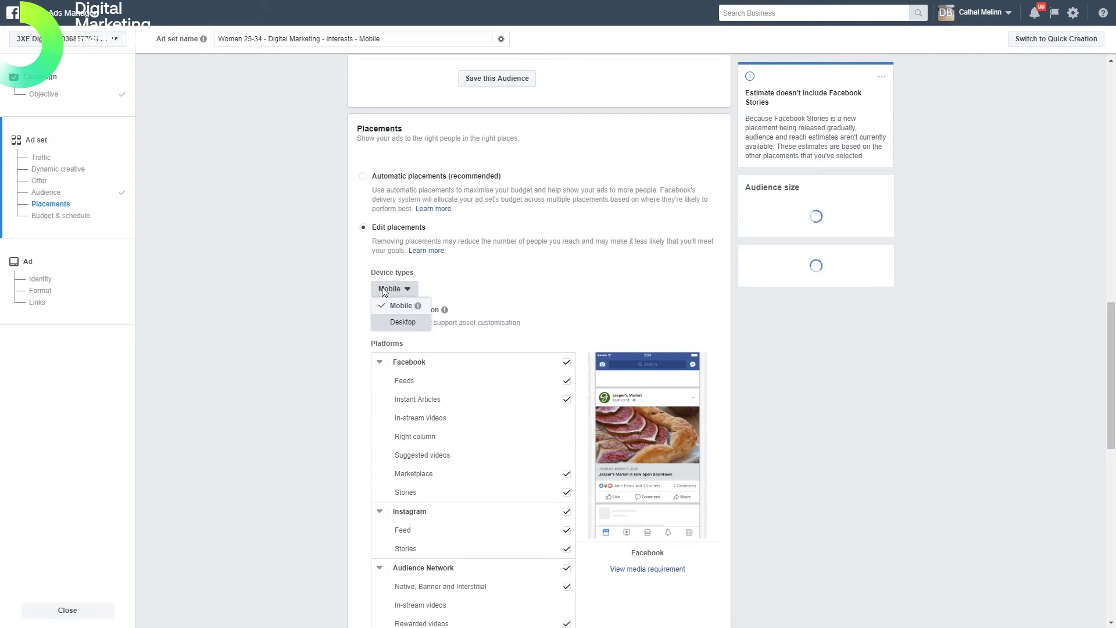
pyautogui.click(979, 542)
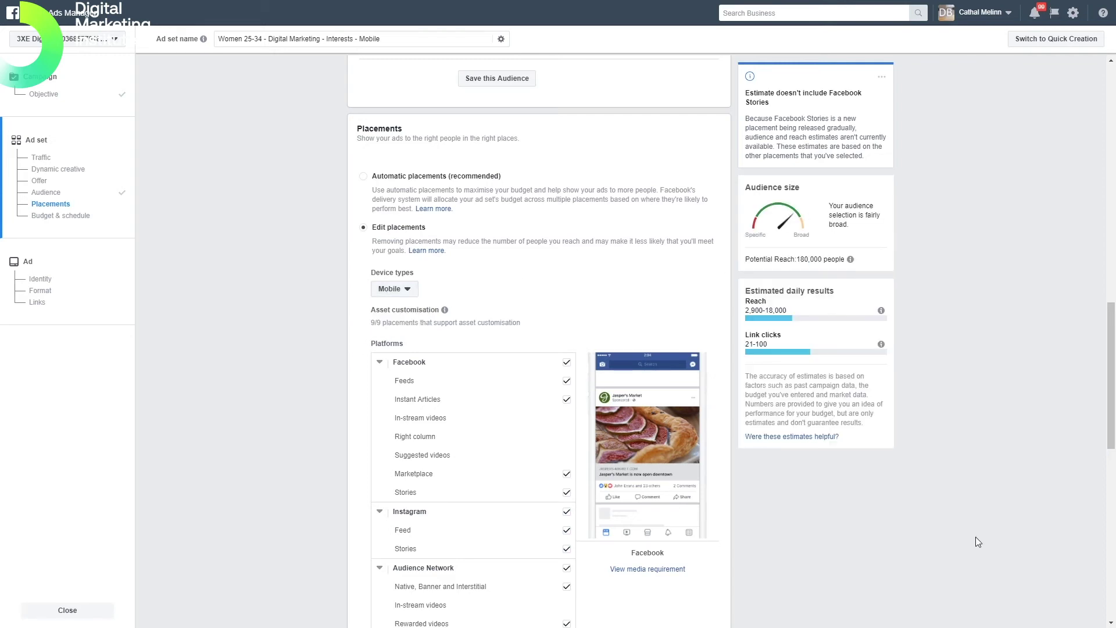
# Review the whole ad set, from its name and audience targeting through the placements to the budget and schedule settings
pyautogui.scroll(-2, 839, 526)
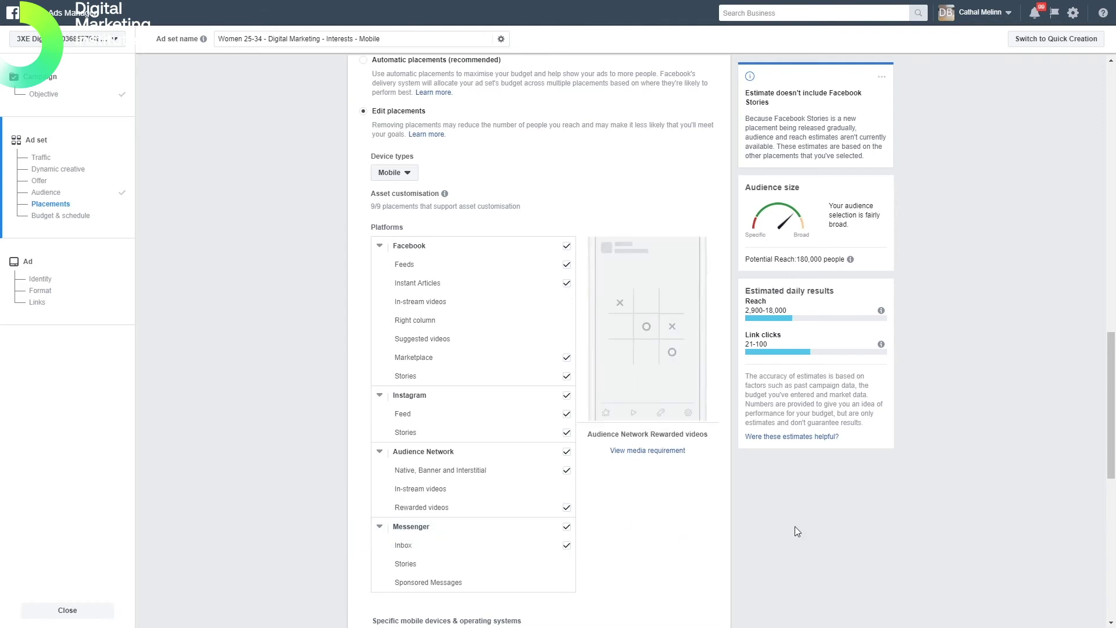
pyautogui.scroll(-1, 674, 439)
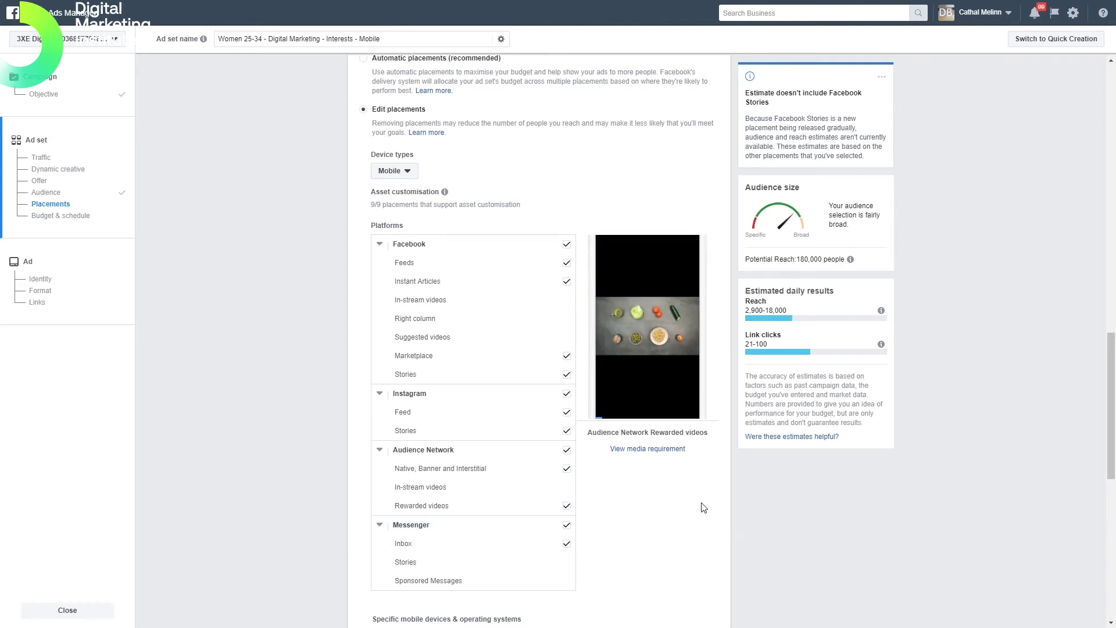
pyautogui.scroll(-3, 675, 439)
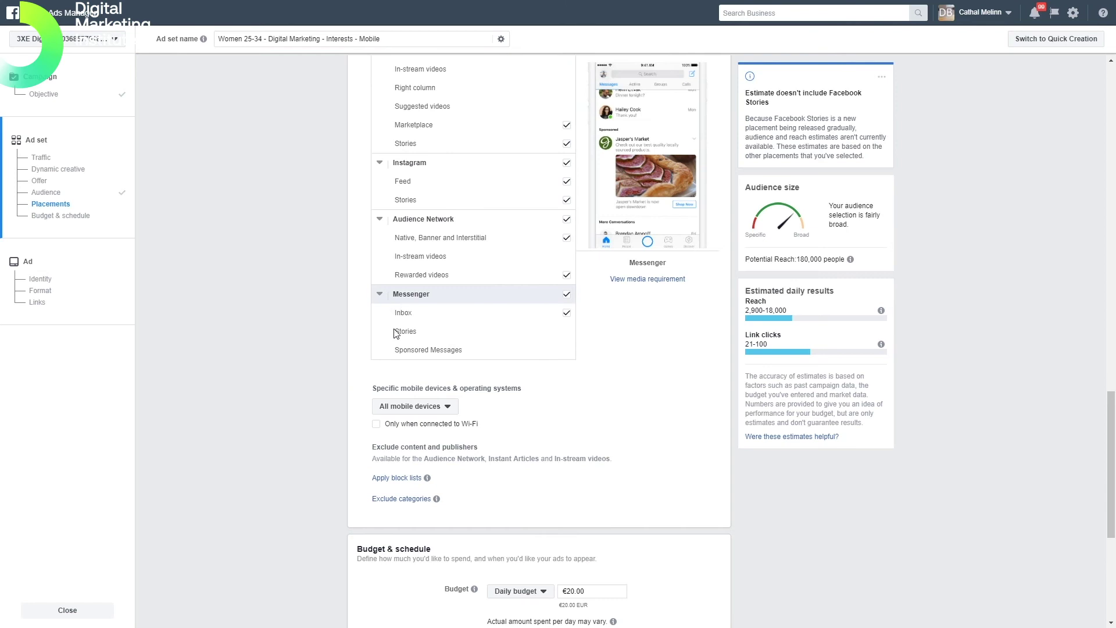
pyautogui.scroll(-3, 656, 384)
pyautogui.scroll(8, 655, 374)
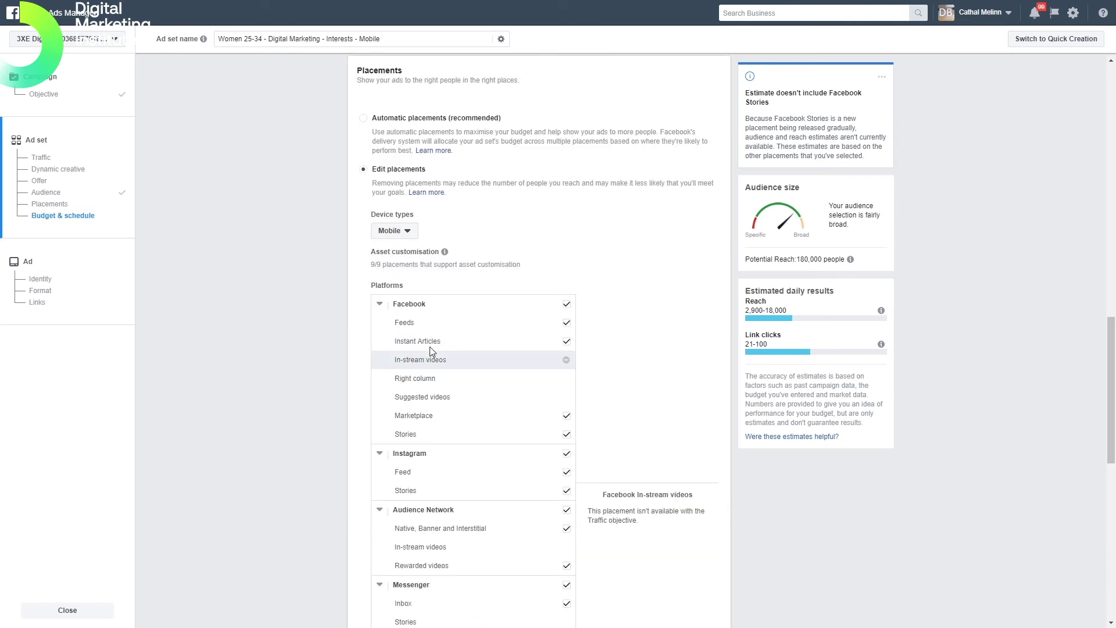
pyautogui.scroll(10, 291, 325)
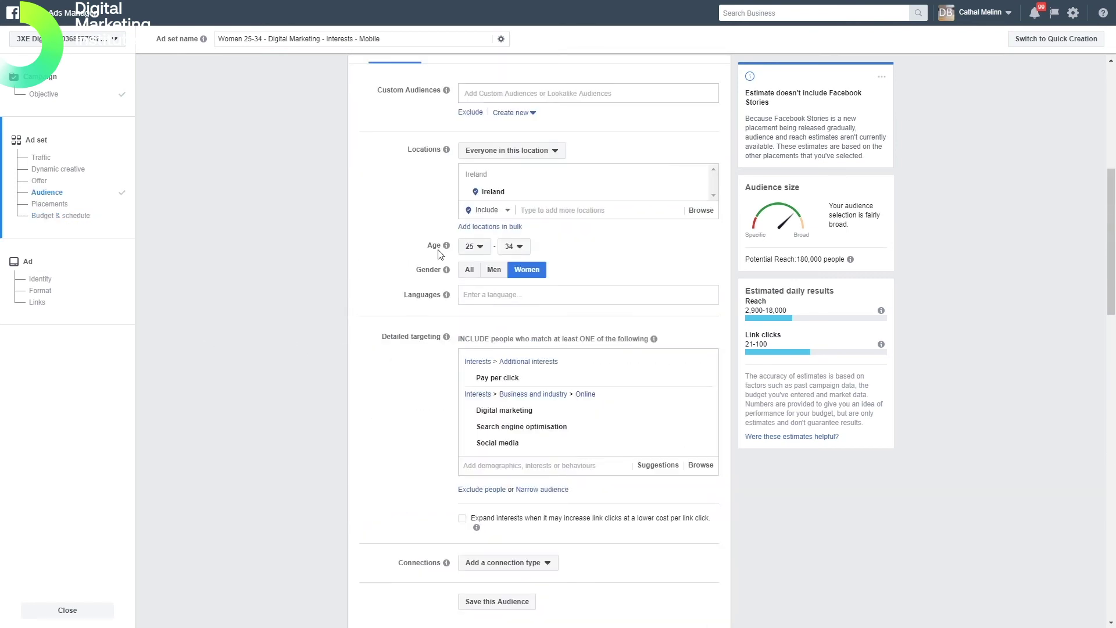
pyautogui.scroll(6, 346, 281)
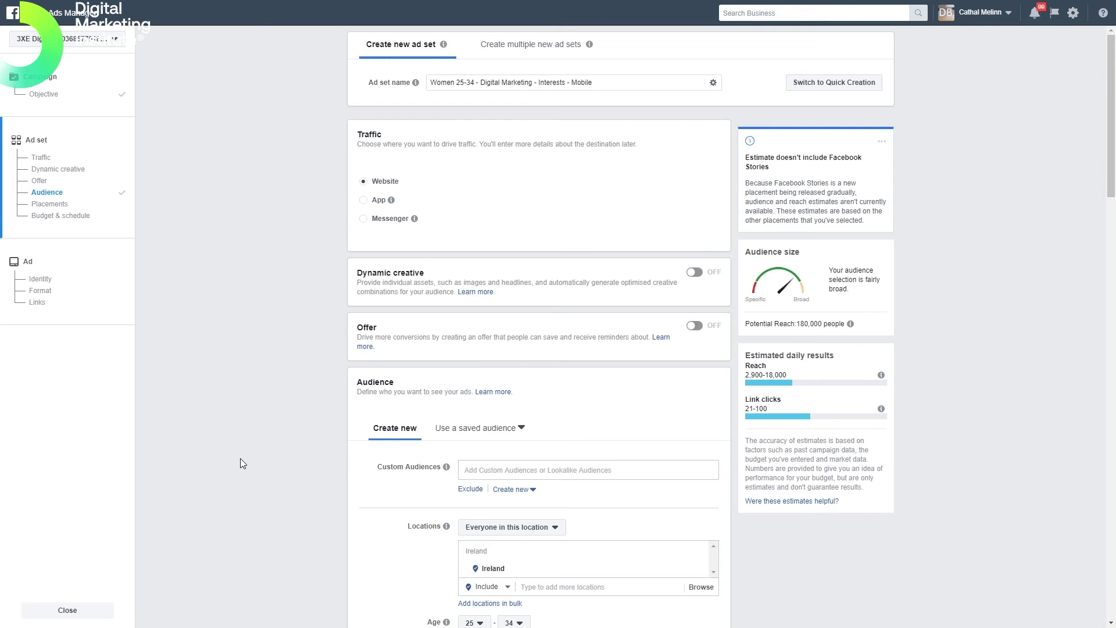
pyautogui.scroll(-4, 243, 460)
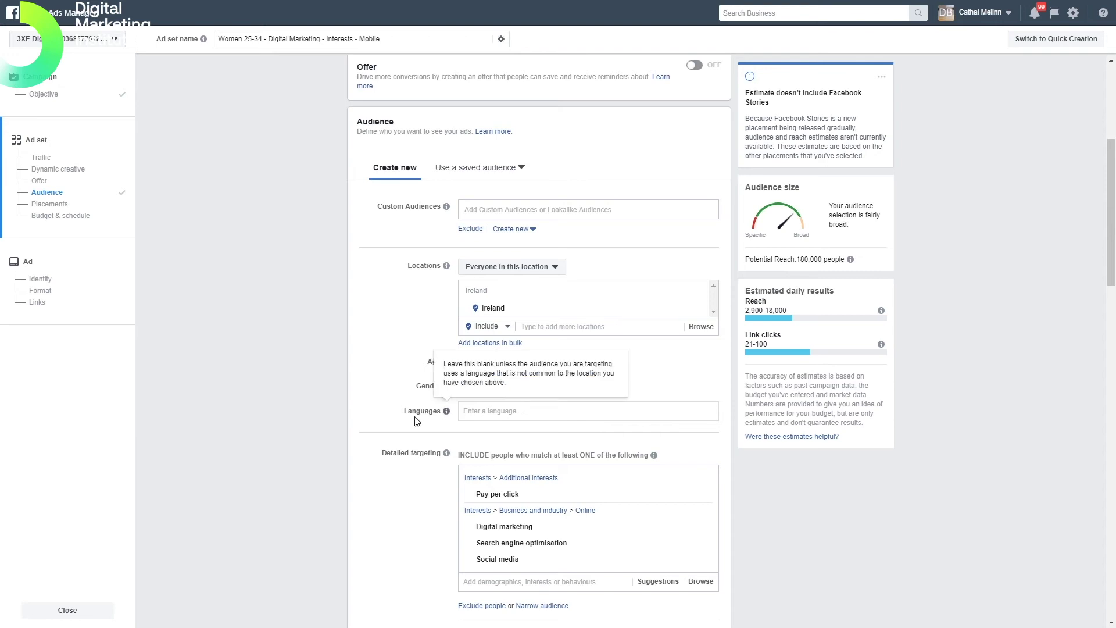
pyautogui.scroll(-3, 505, 349)
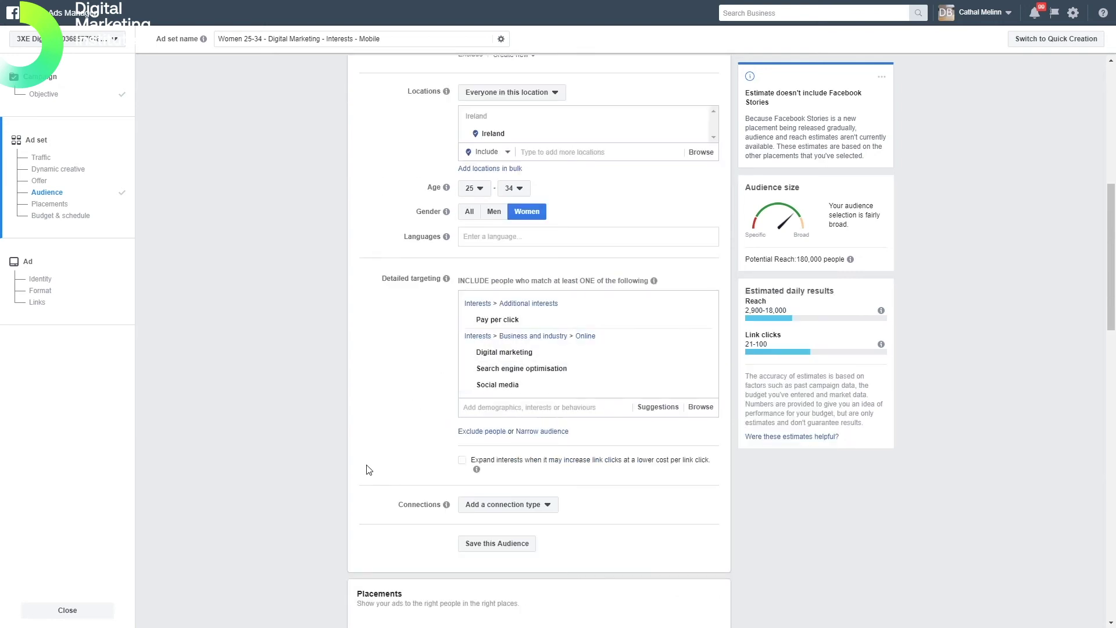
pyautogui.scroll(-6, 341, 451)
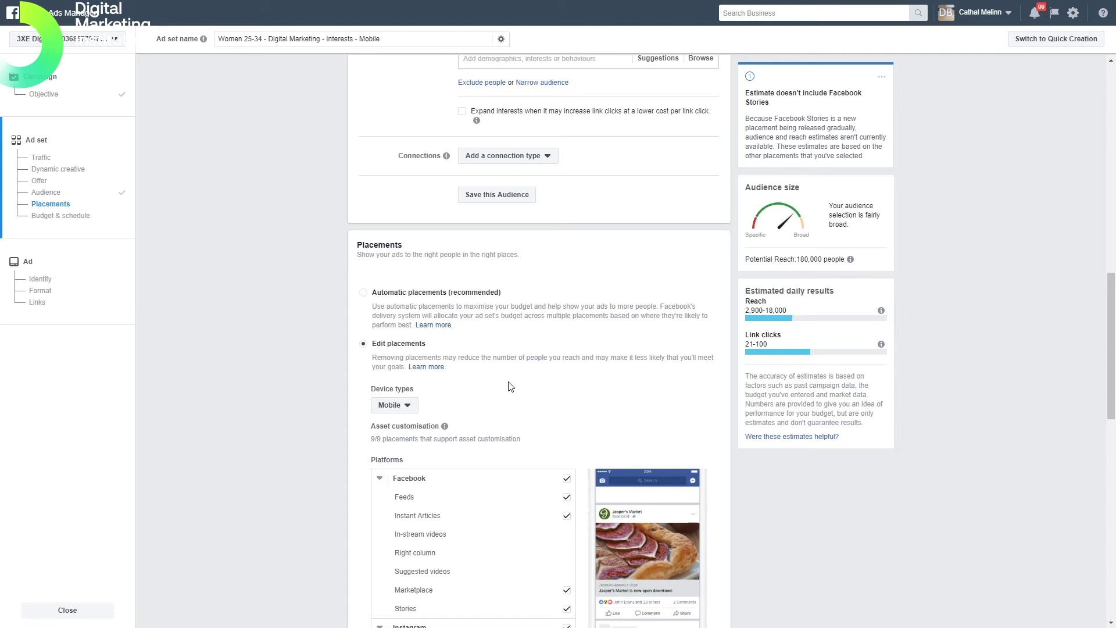
pyautogui.scroll(-1, 588, 394)
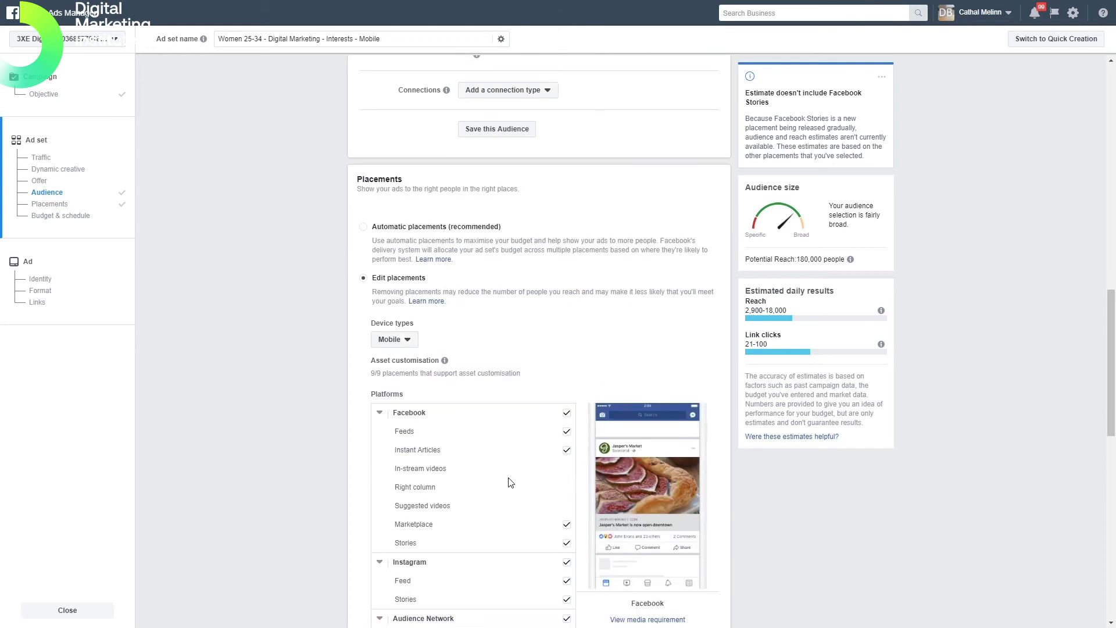
pyautogui.scroll(-4, 510, 483)
pyautogui.scroll(-6, 284, 442)
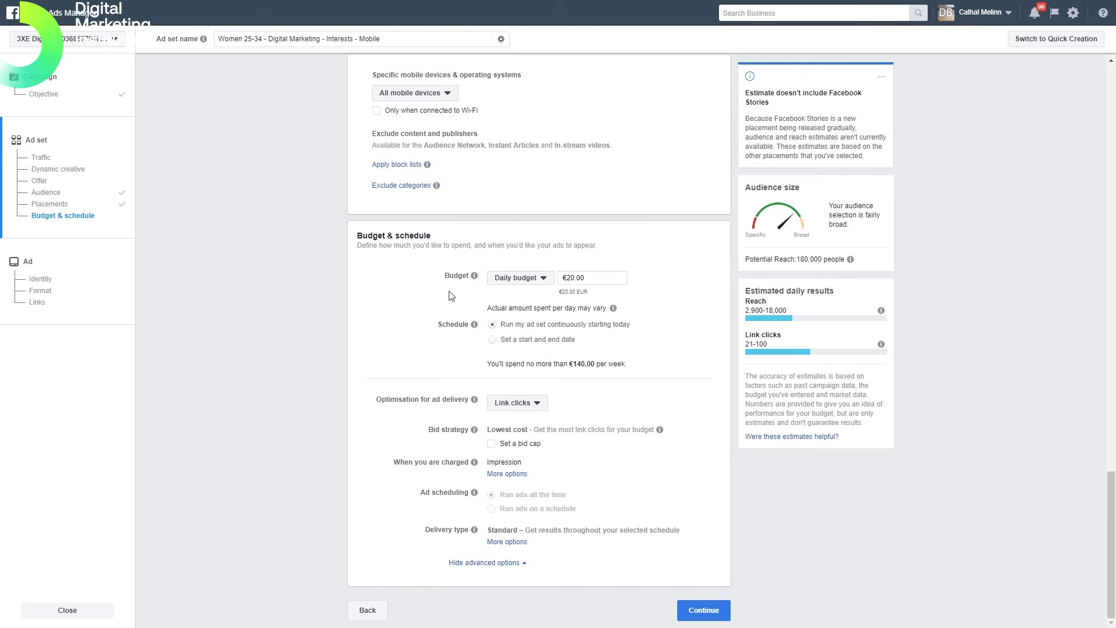
# Try a lifetime budget for the ad set, and restore the daily budget with a continuous schedule starting today
pyautogui.click(512, 284)
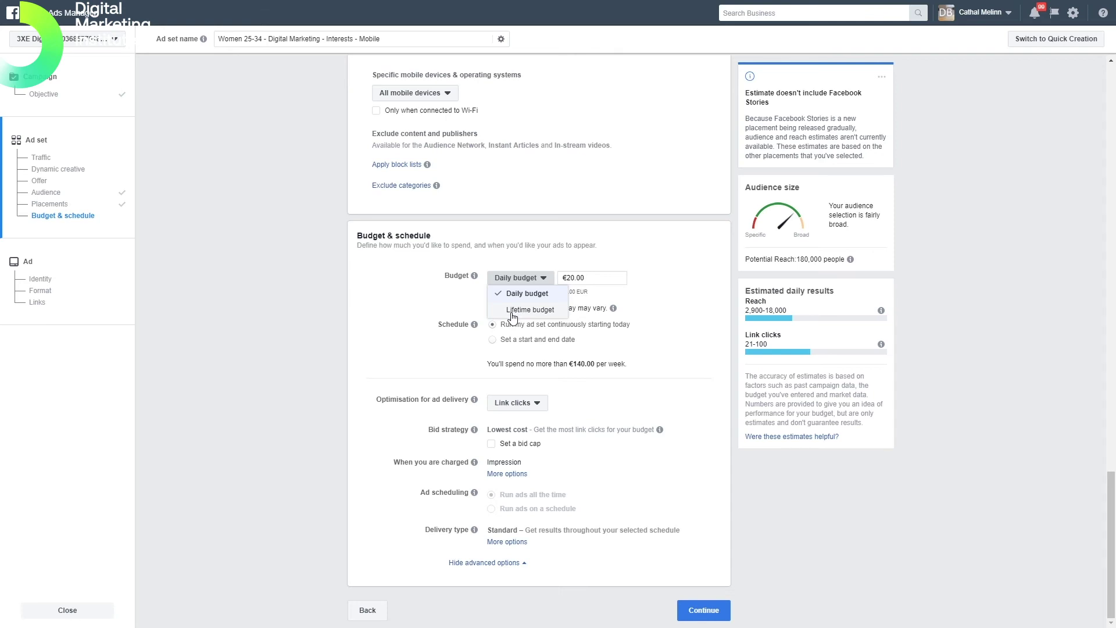
pyautogui.click(538, 311)
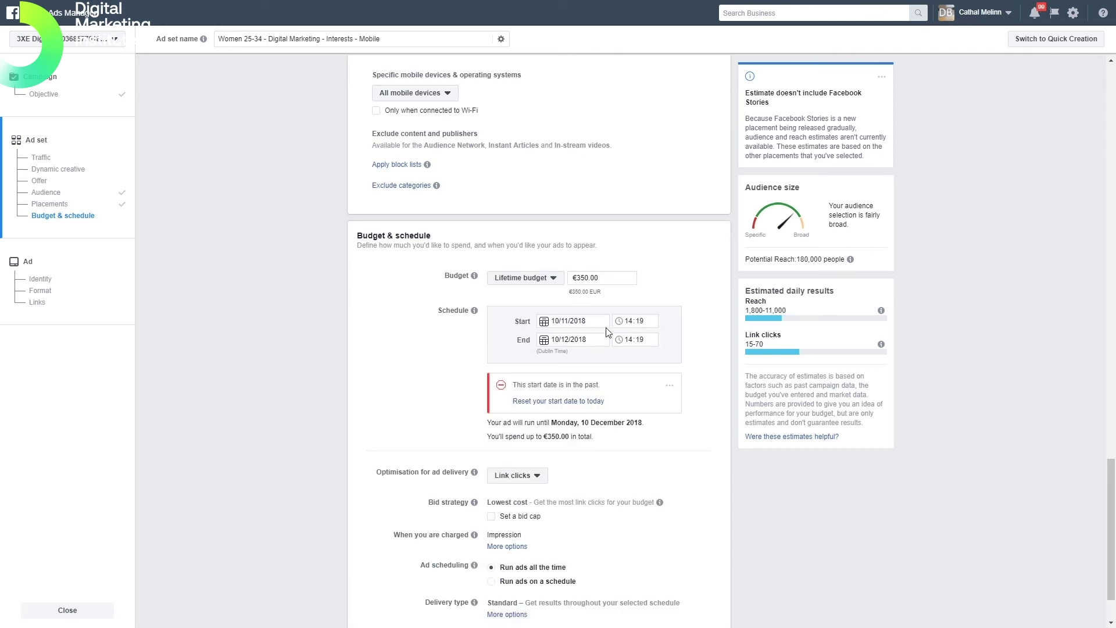
pyautogui.click(545, 279)
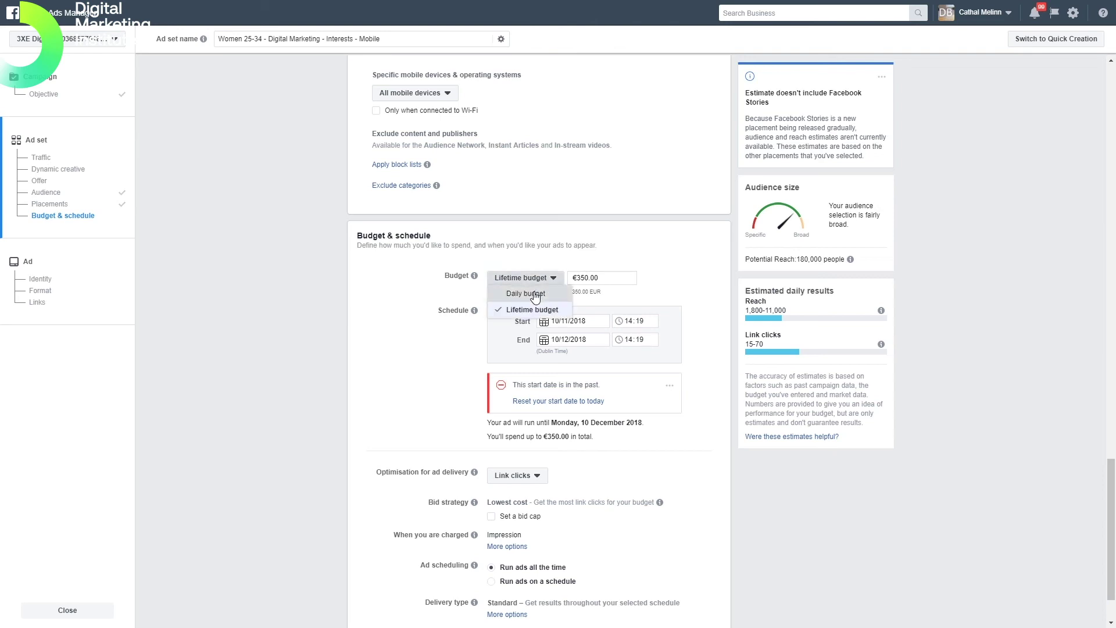
pyautogui.click(526, 294)
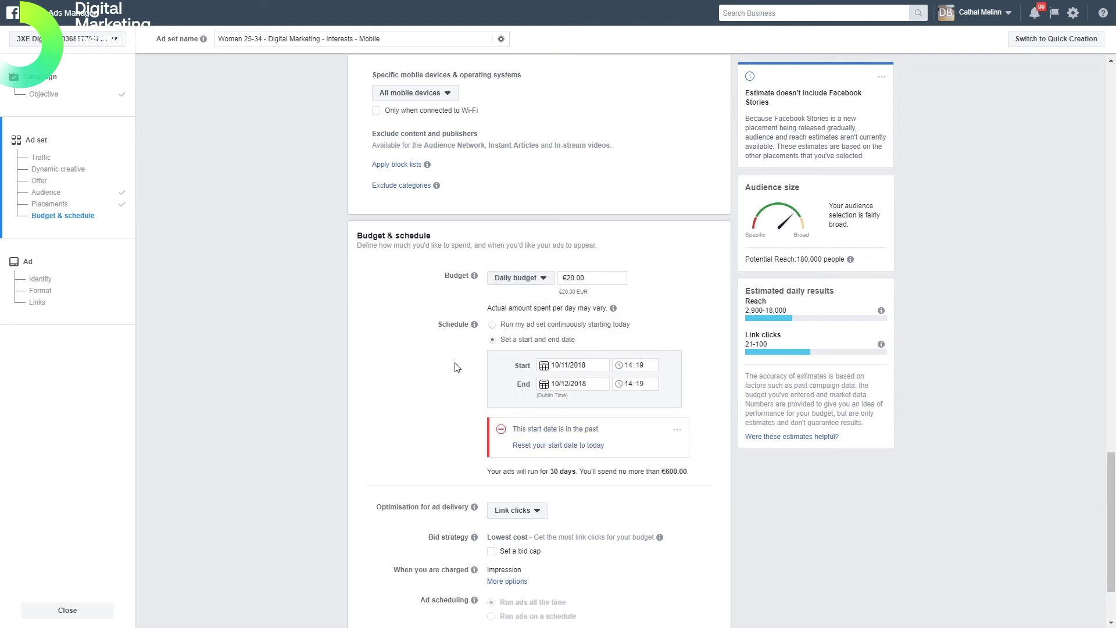
pyautogui.click(493, 325)
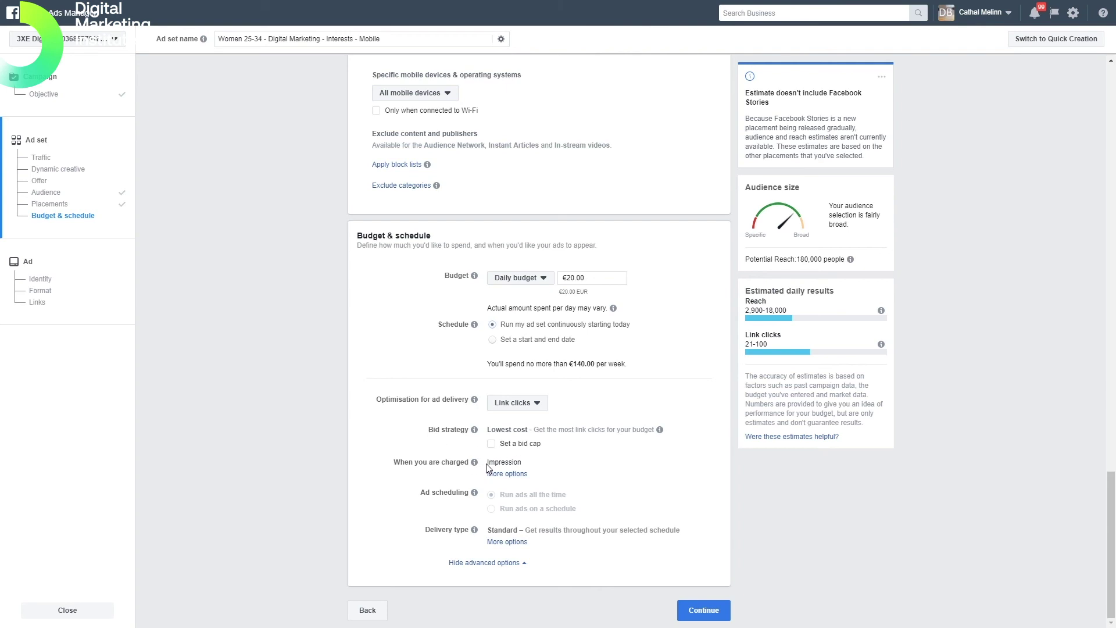
# Examine the ad set's charging explanation and the alternative charging and delivery type choices, and hide the advanced options
pyautogui.moveTo(474, 463)
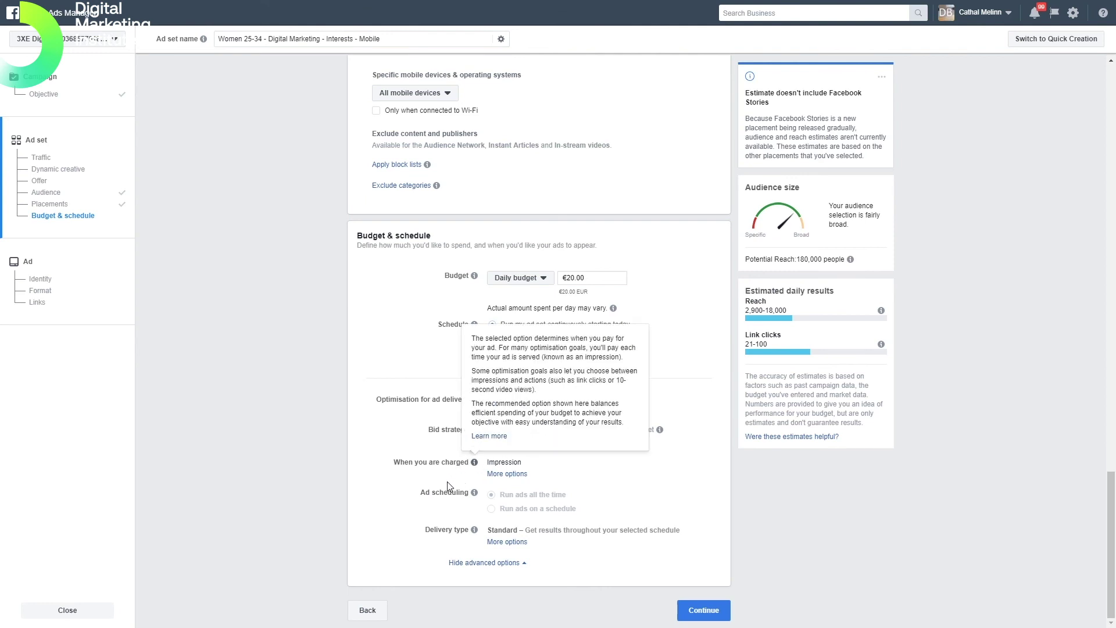
pyautogui.click(504, 475)
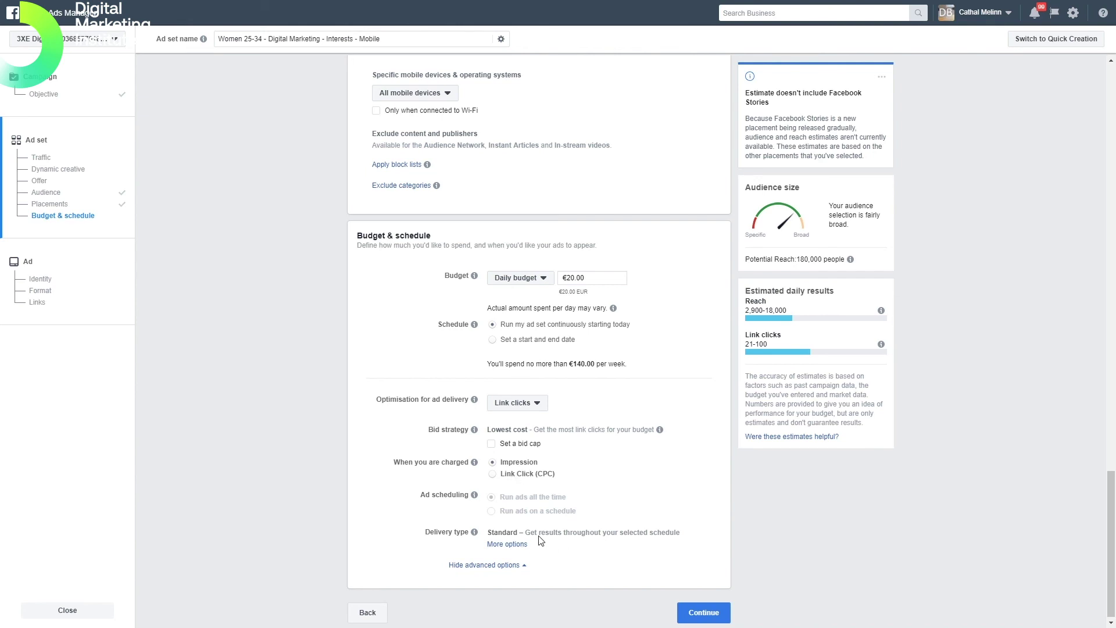
pyautogui.moveTo(475, 533)
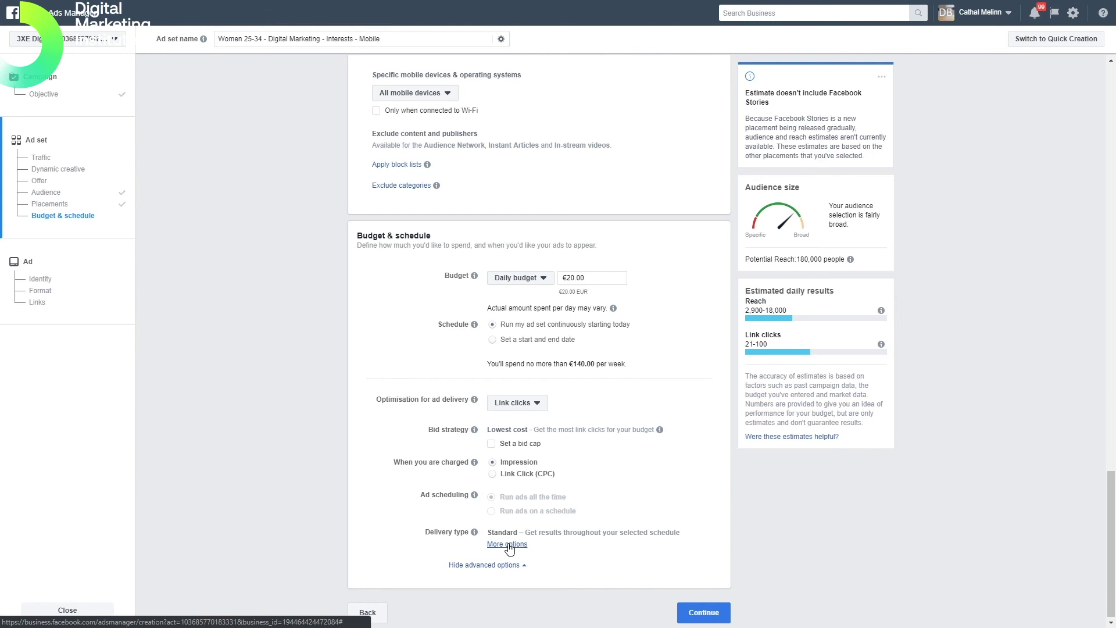
pyautogui.click(508, 545)
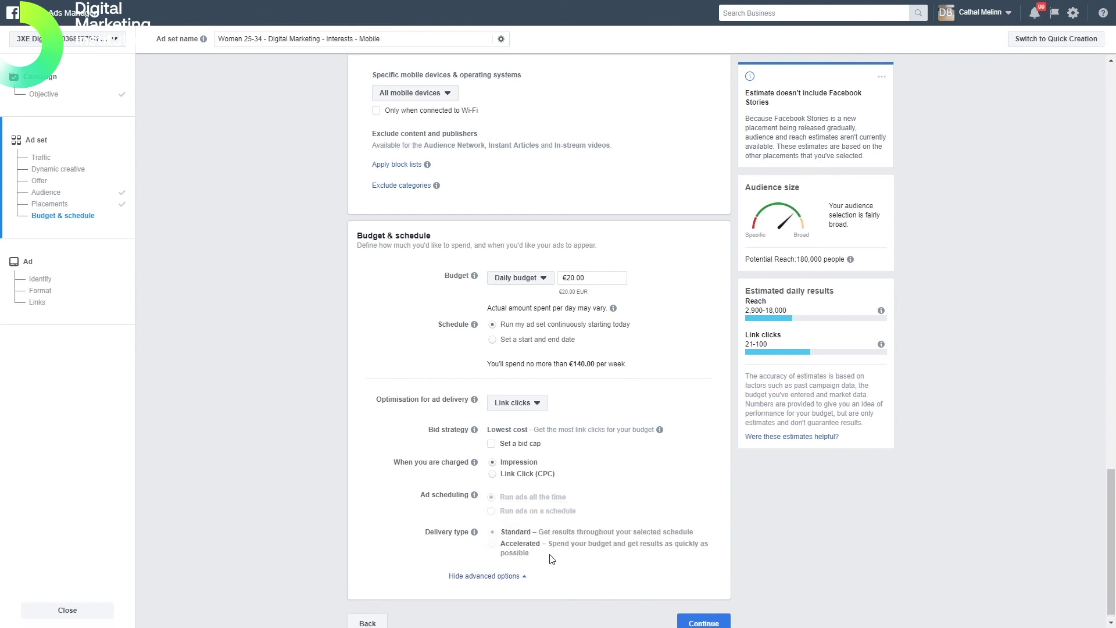
pyautogui.click(503, 577)
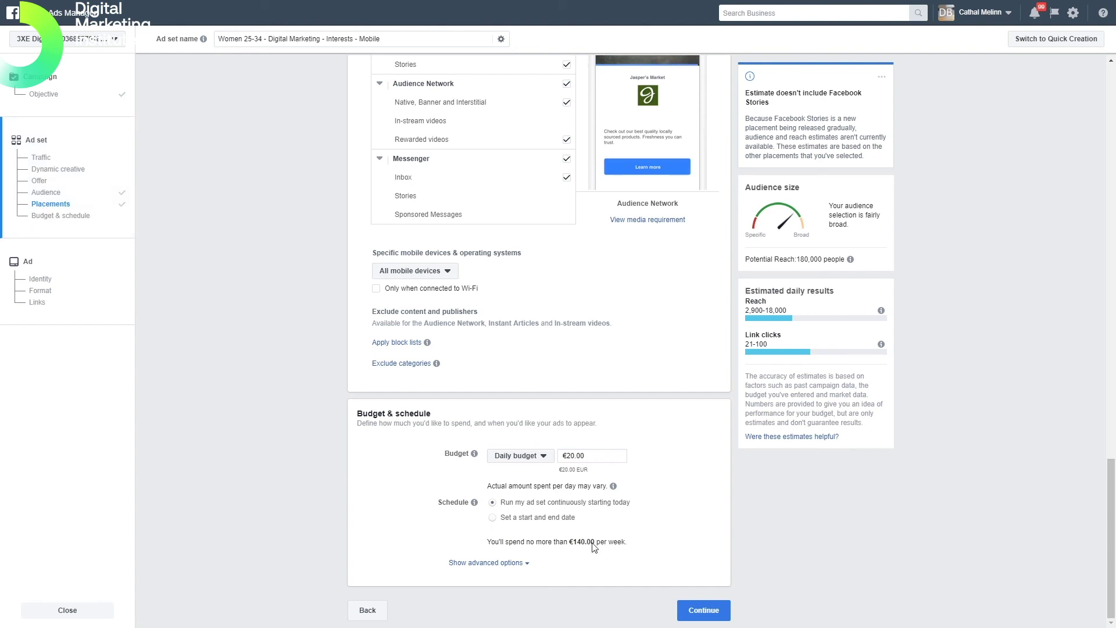
# Continue from the ad set to the ad setup and choose the Single image or video format
pyautogui.click(703, 610)
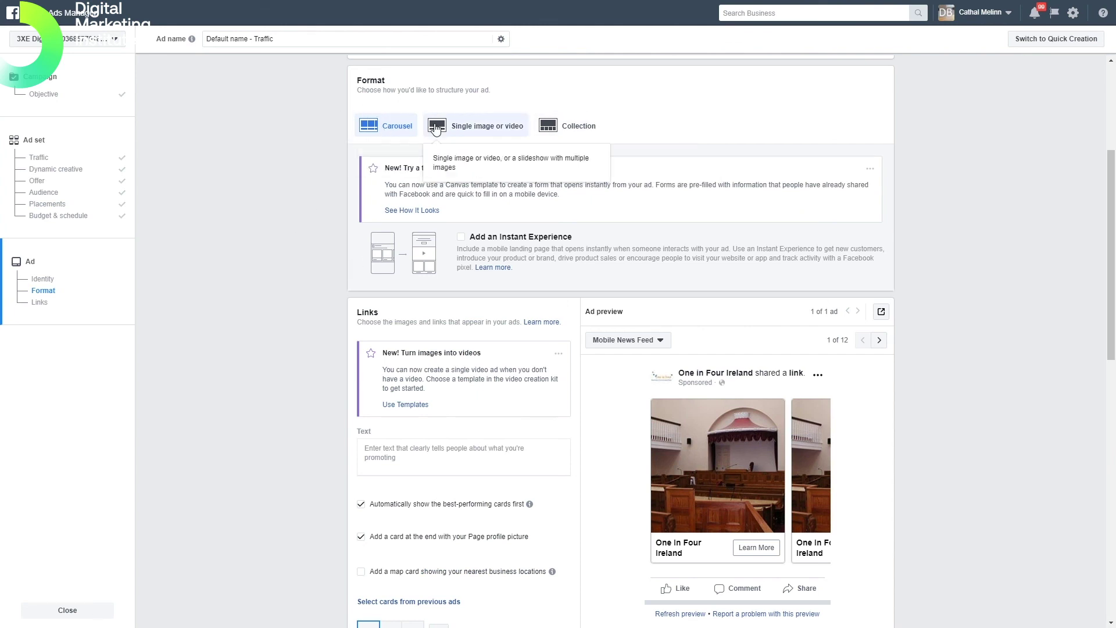
pyautogui.click(476, 127)
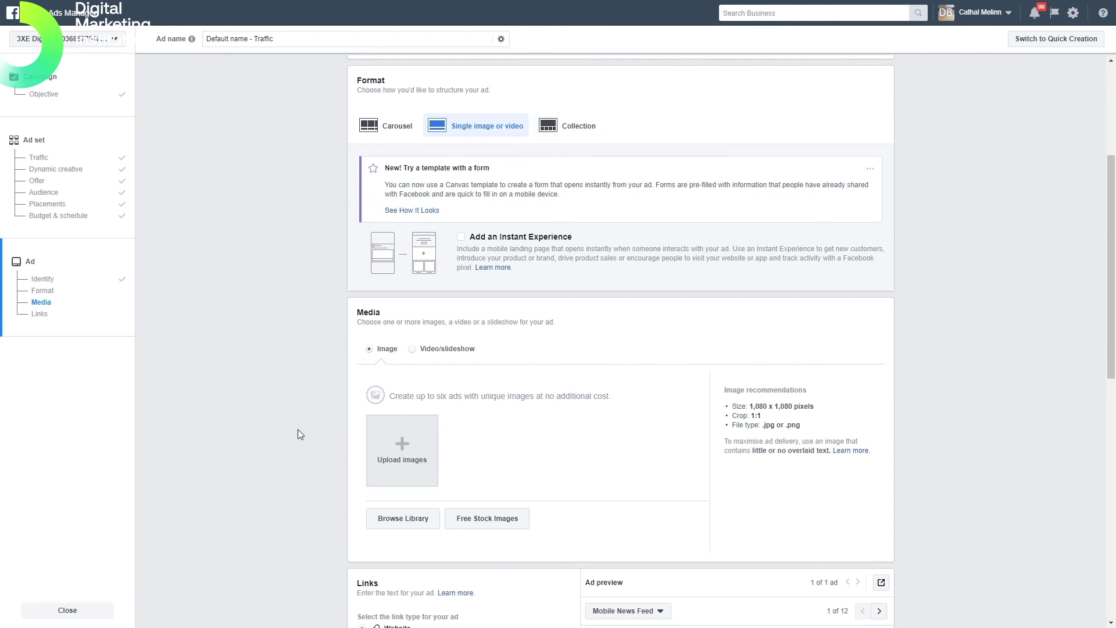
# Examine the ad's media choices, its text, website URL and headline fields, and the available call-to-action options
pyautogui.scroll(-3, 333, 365)
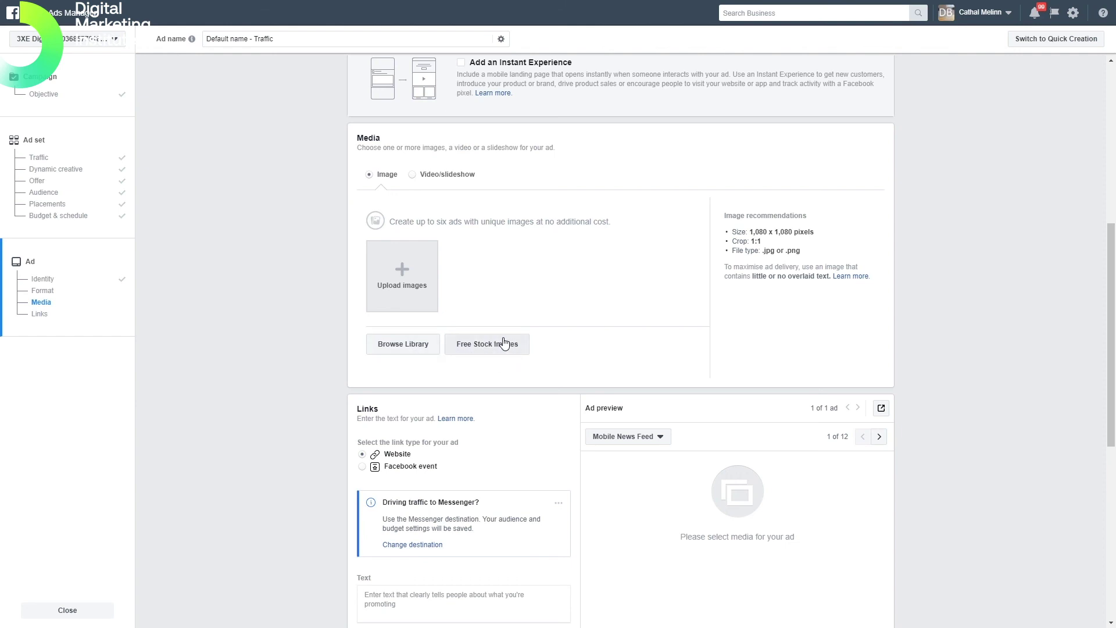
pyautogui.scroll(-1, 419, 297)
pyautogui.scroll(-4, 414, 303)
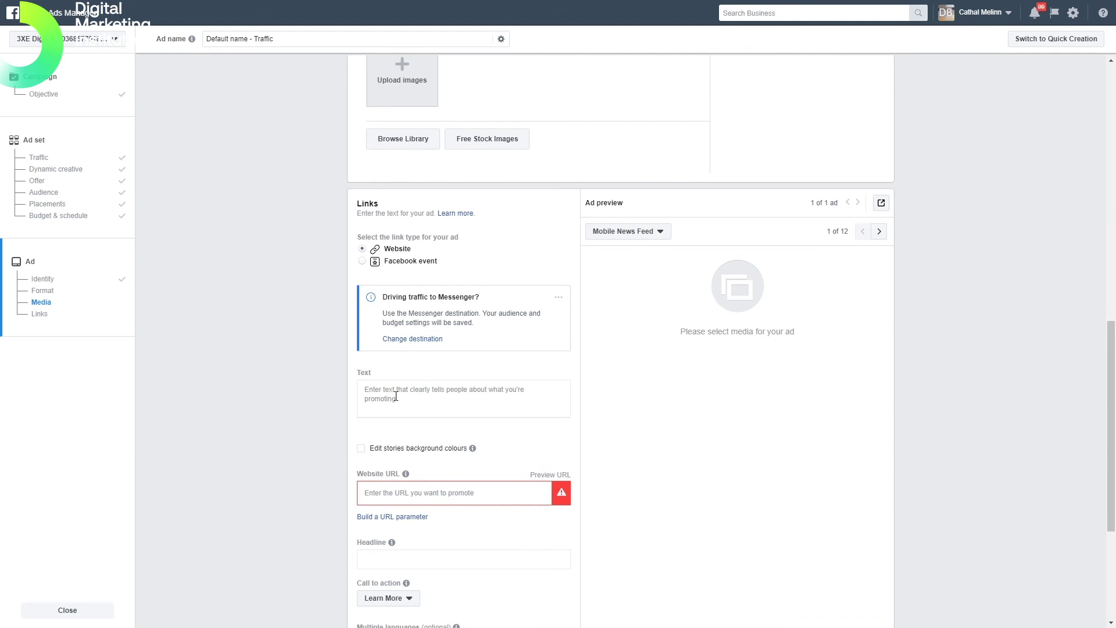
pyautogui.click(427, 387)
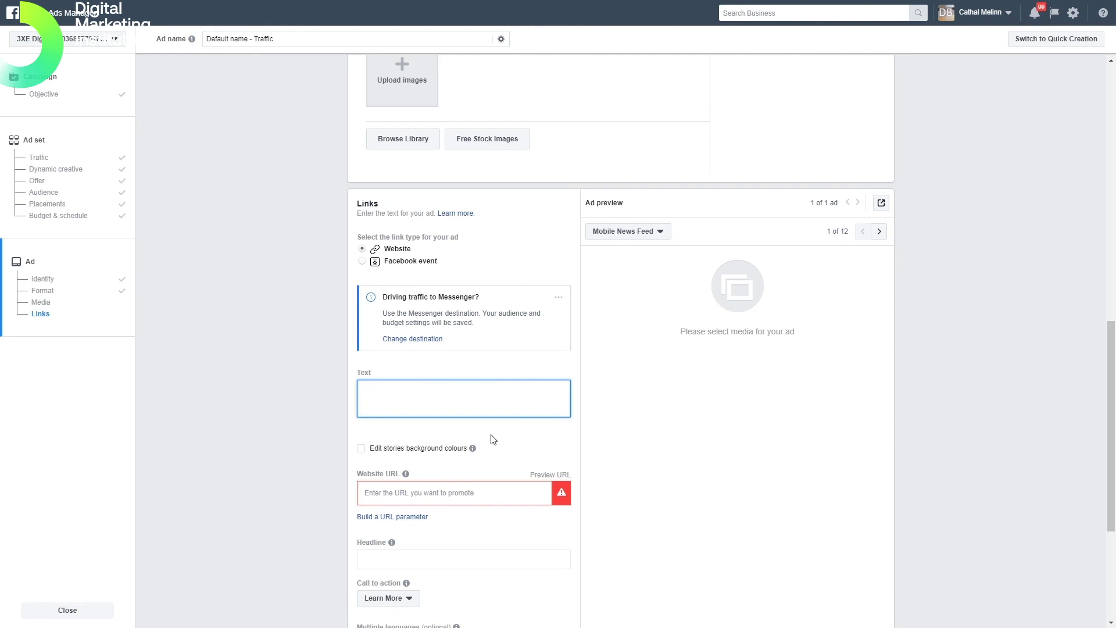
pyautogui.scroll(-3, 344, 456)
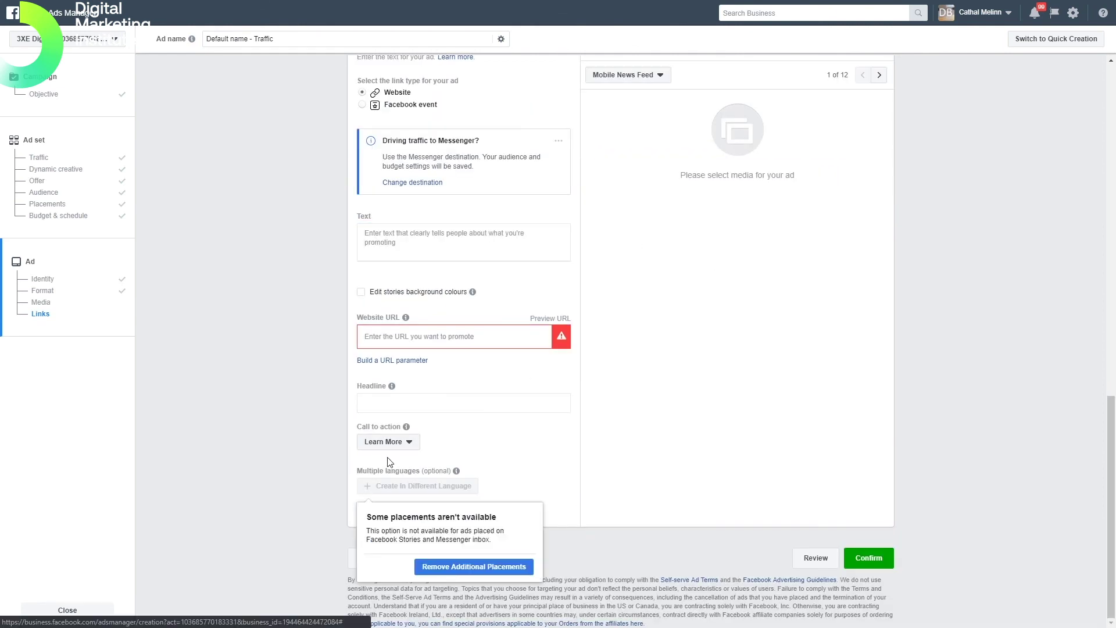
pyautogui.click(393, 444)
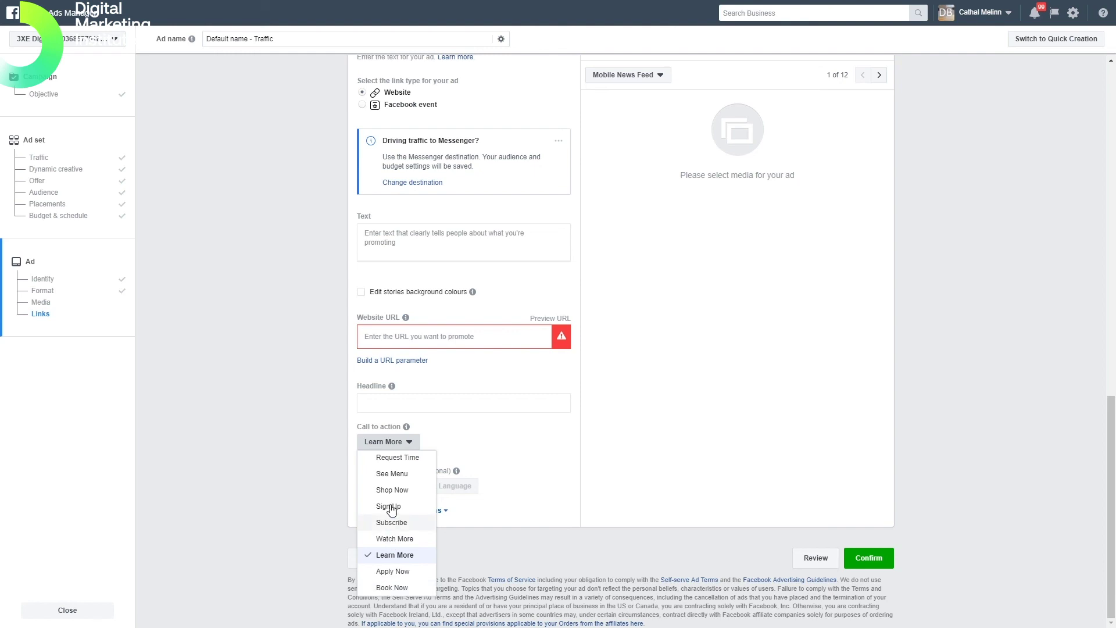
pyautogui.click(376, 401)
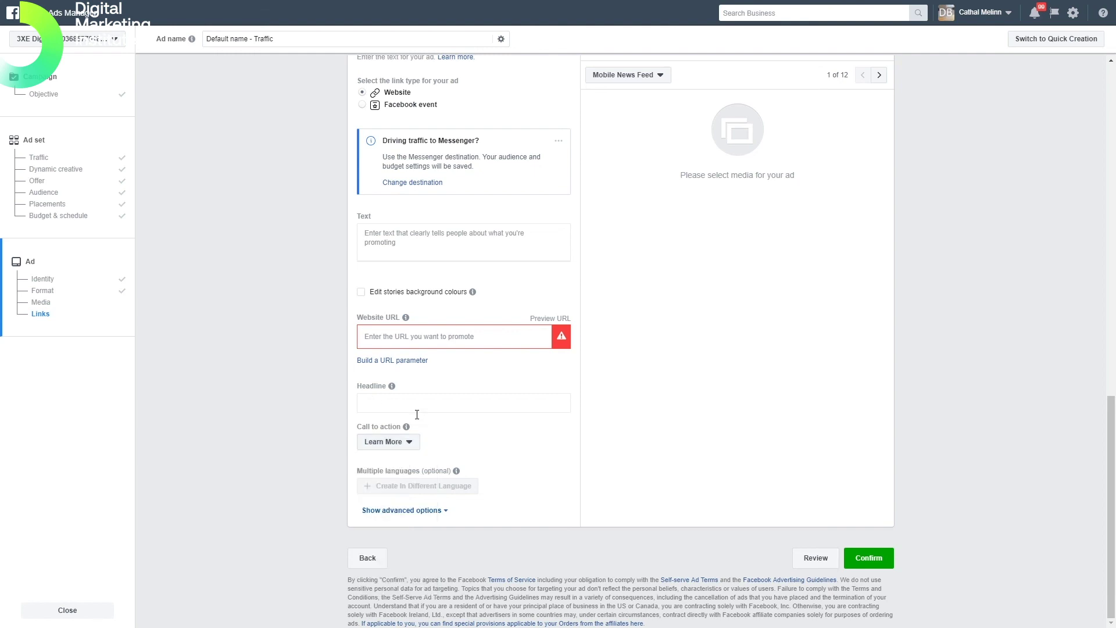